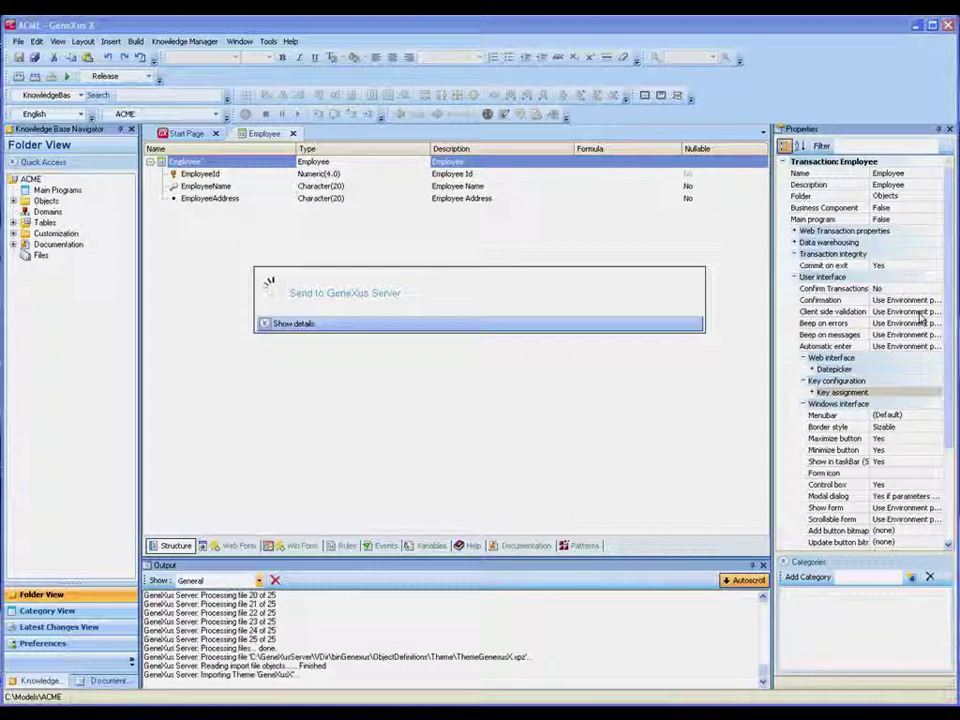
Create a new Transaction object named Area
key("ctrl+n")
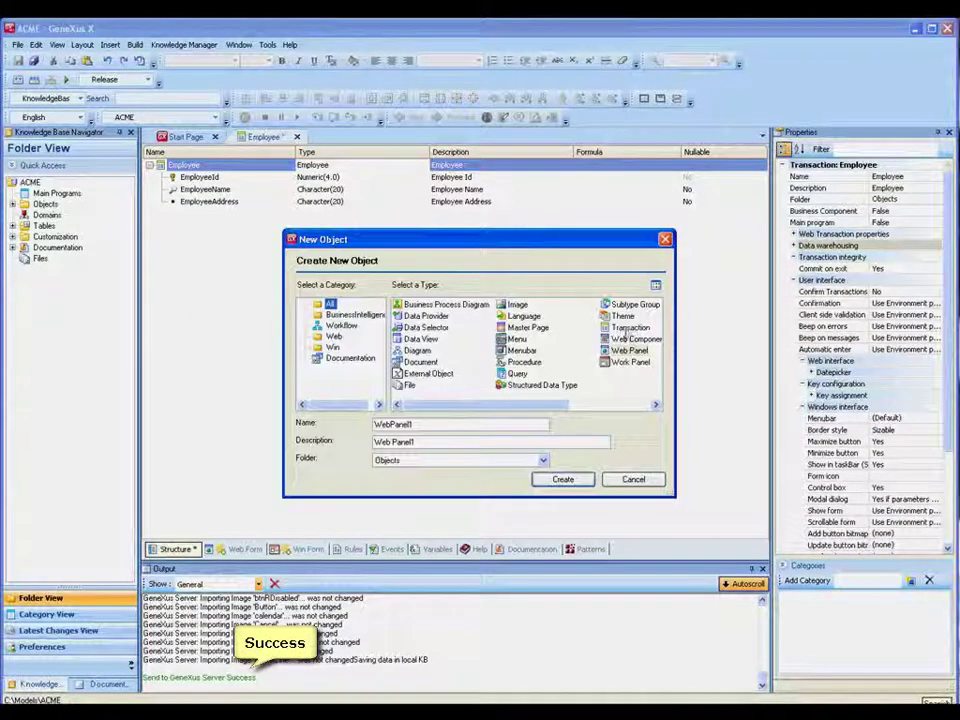
left_click(627, 328)
double_click(440, 424)
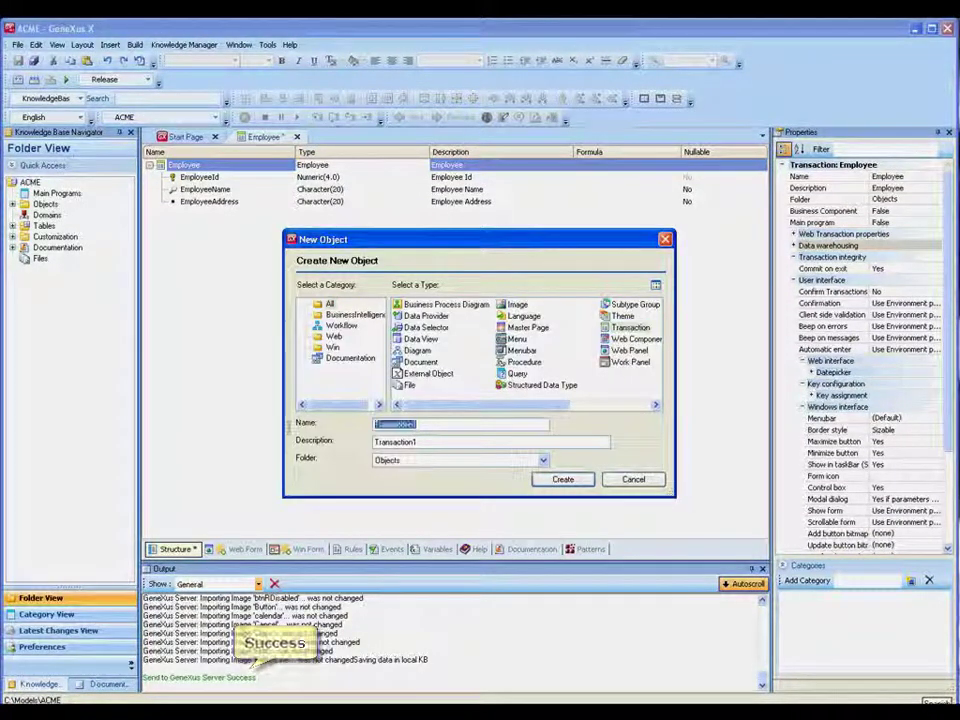
type("Are")
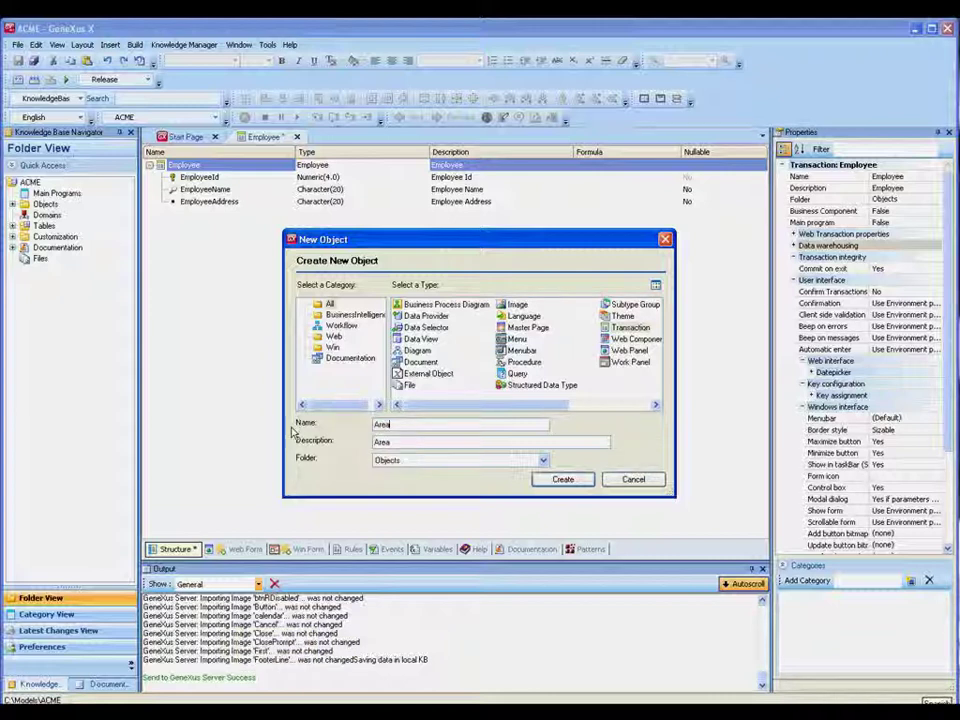
type("a")
left_click(561, 479)
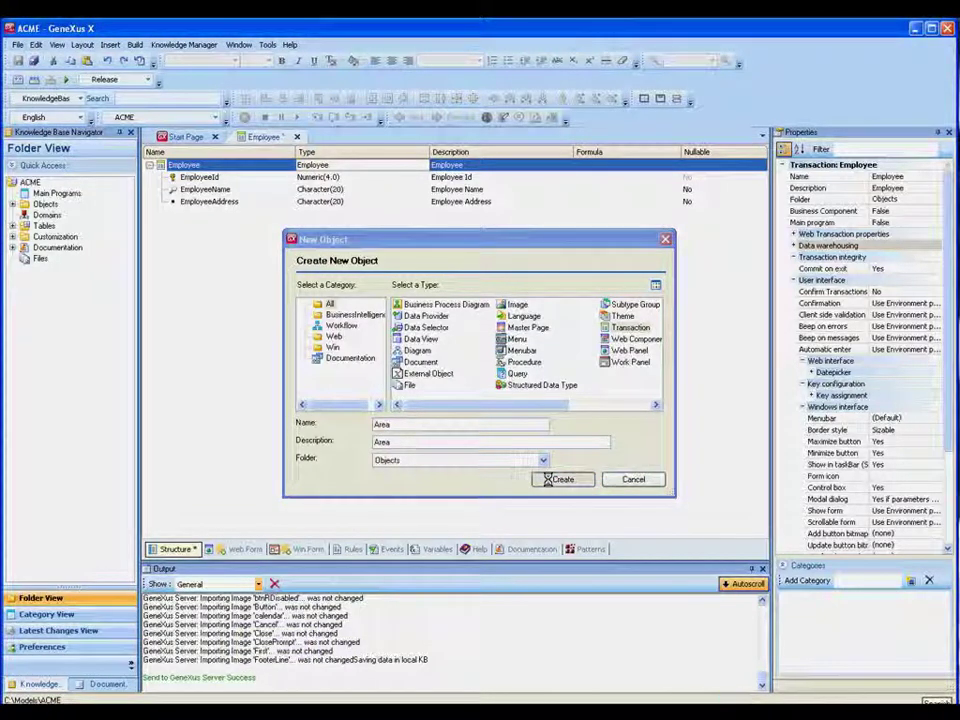
Add attributes AreaId and Character AreaName, save the transaction and start the F5 build
type("AreaId")
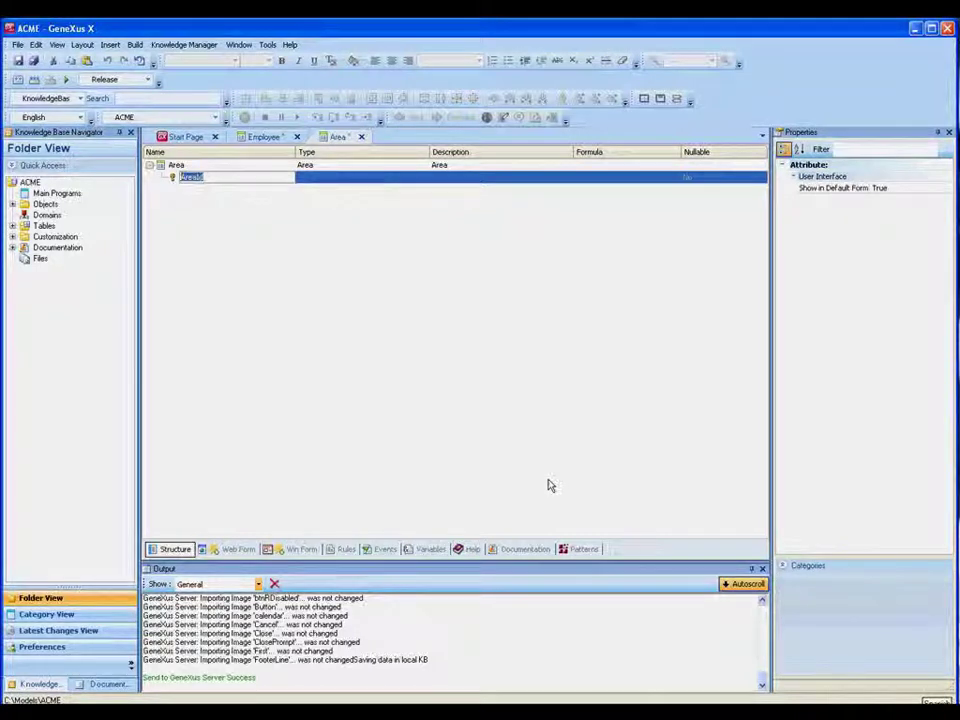
key("Return")
type("AreaName")
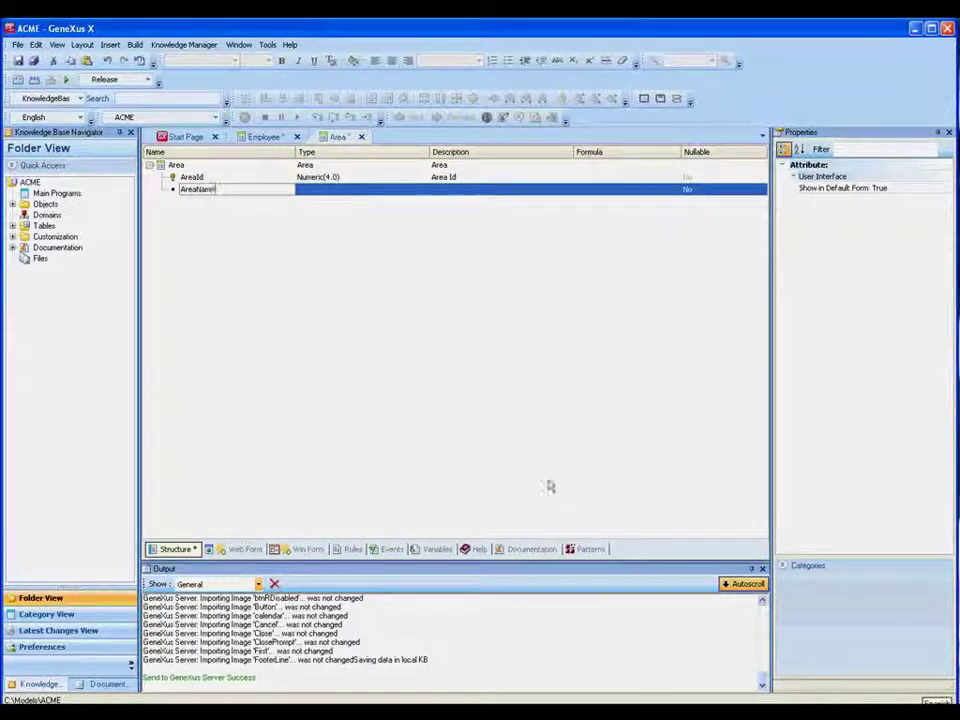
key("Tab")
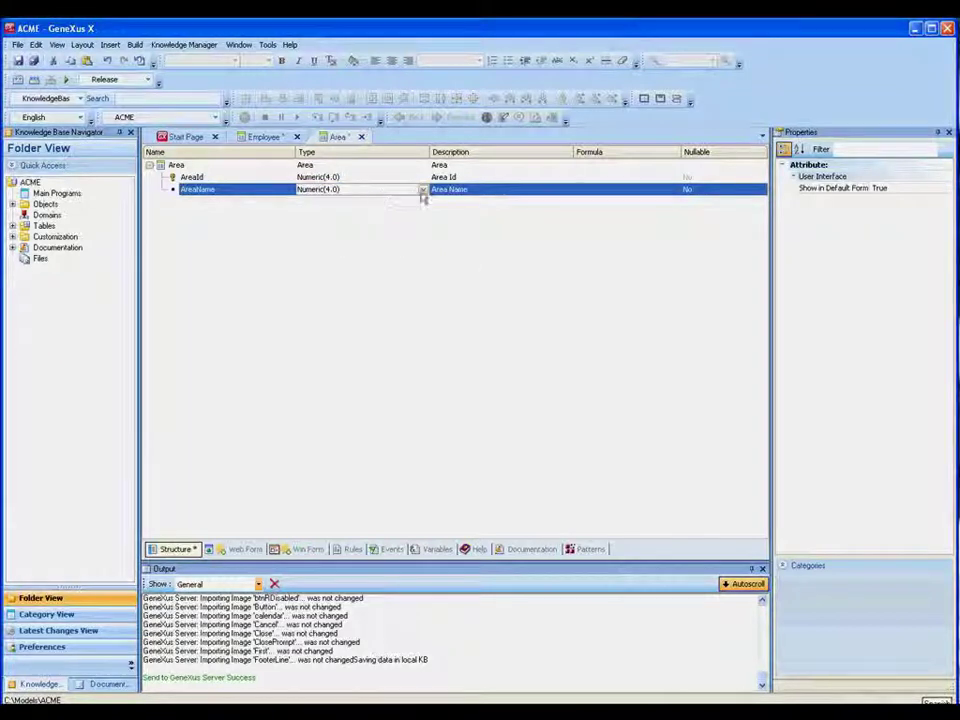
left_click(423, 190)
left_click(375, 214)
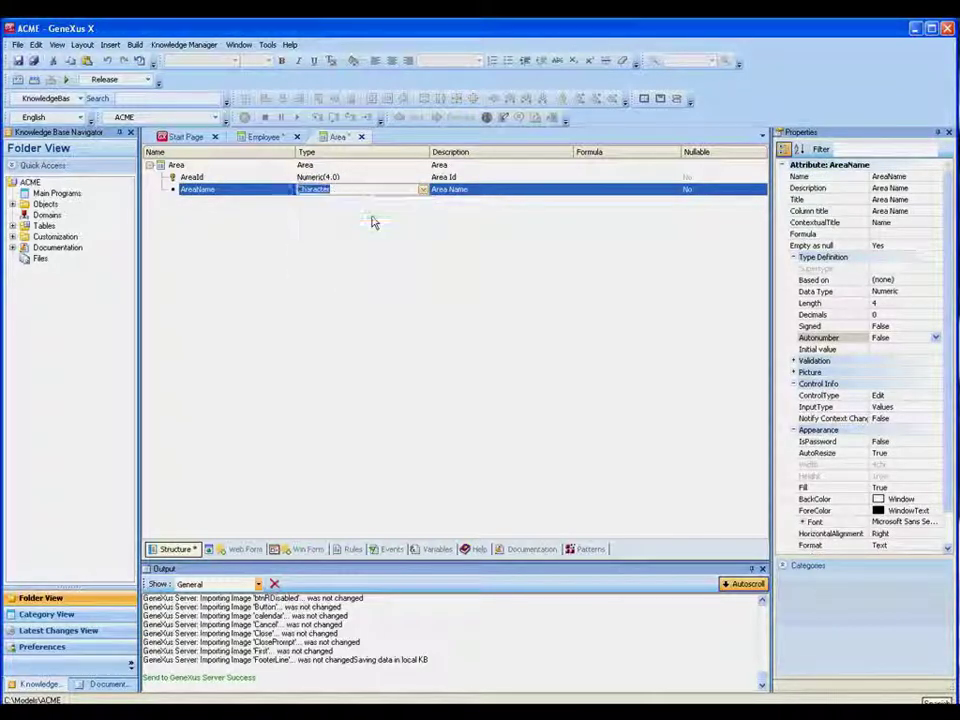
left_click(18, 60)
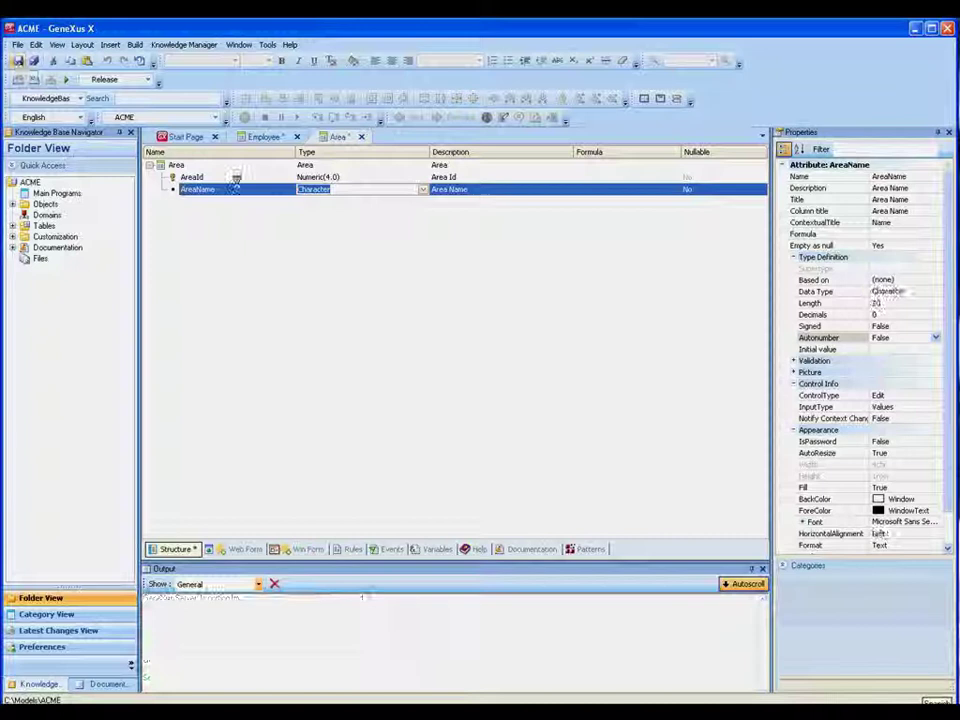
key("F5")
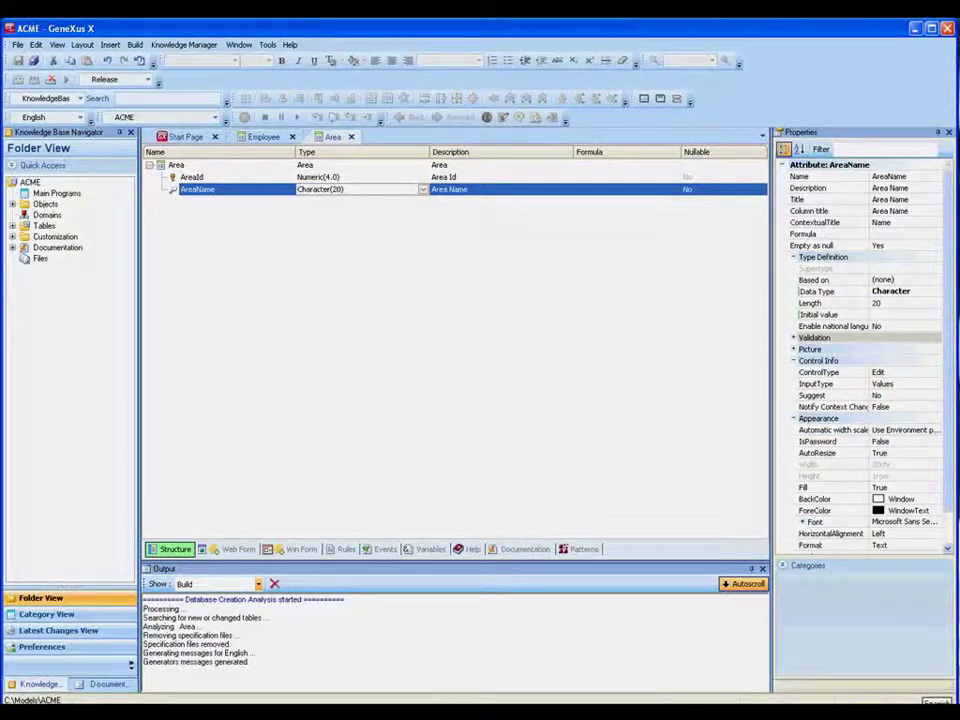
Create the Area table, regenerate the application and run its Employee web form
left_click(178, 196)
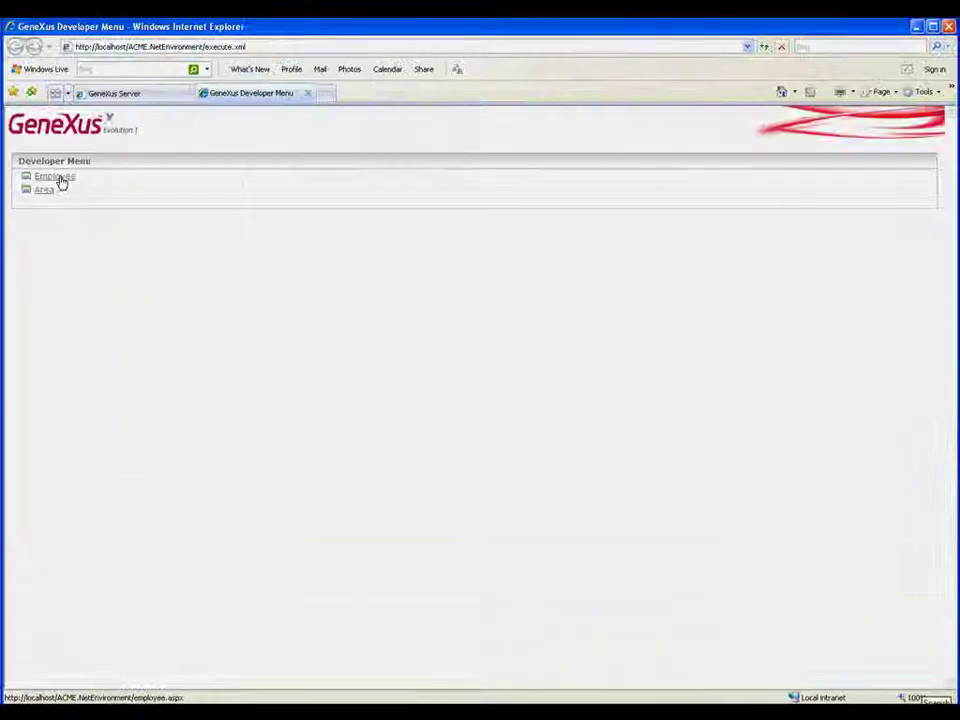
left_click(58, 178)
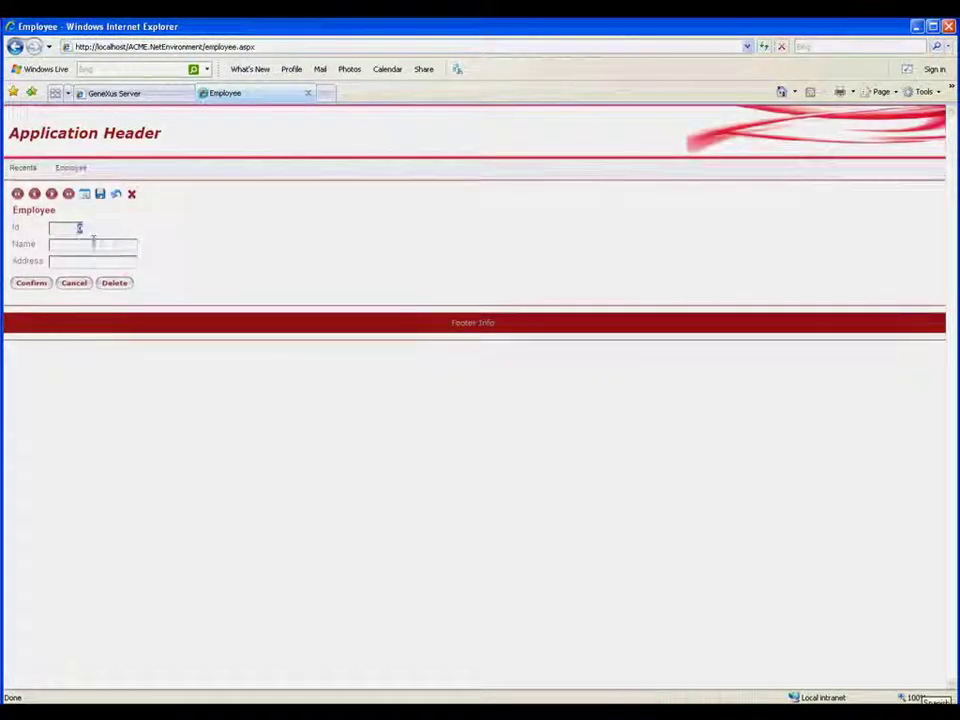
Enter the employee's name and street address for Id 1 and confirm the record
left_click(93, 241)
type("Ann Smith")
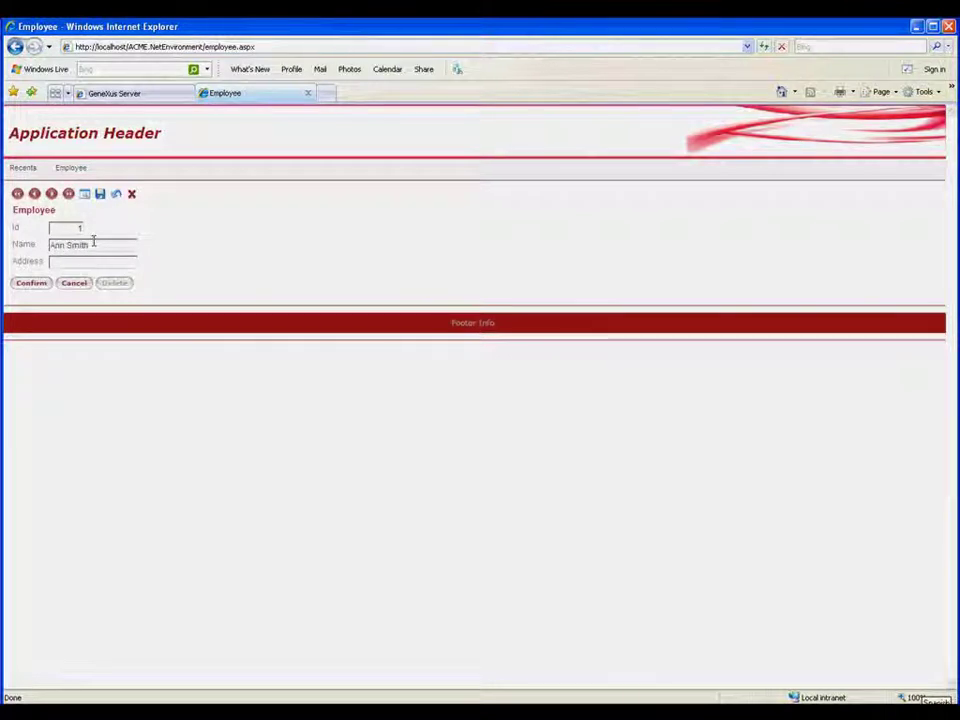
left_click(85, 260)
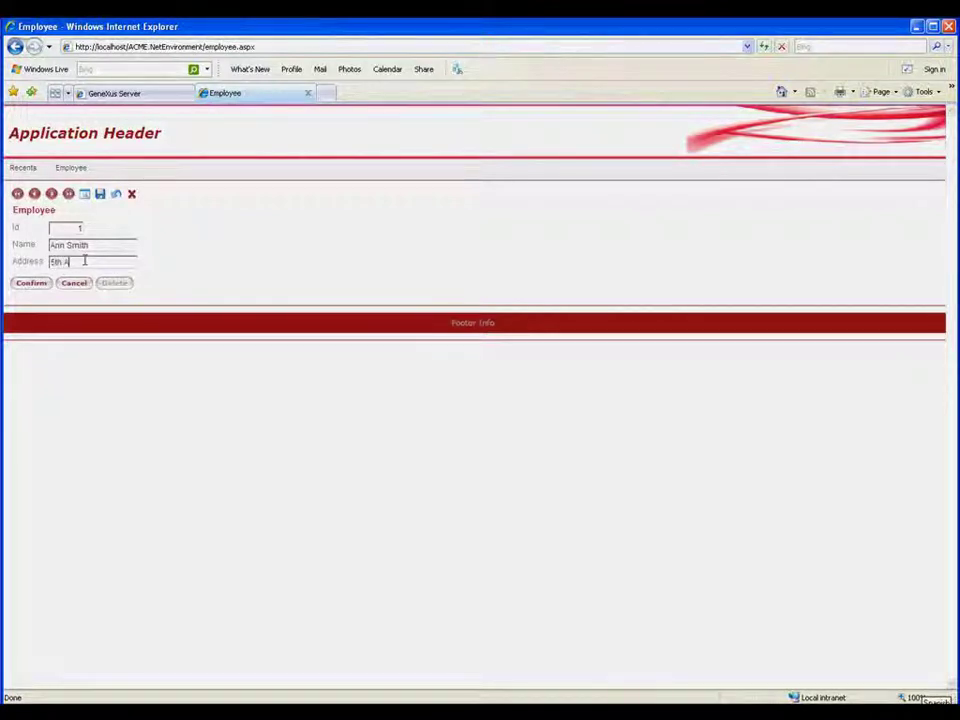
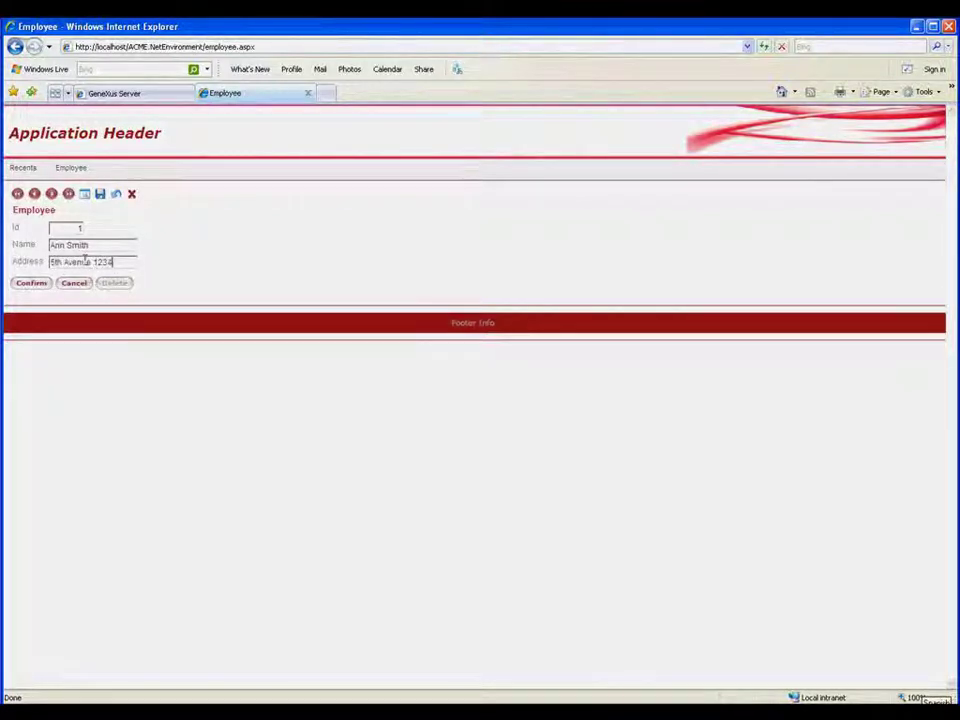
left_click(32, 285)
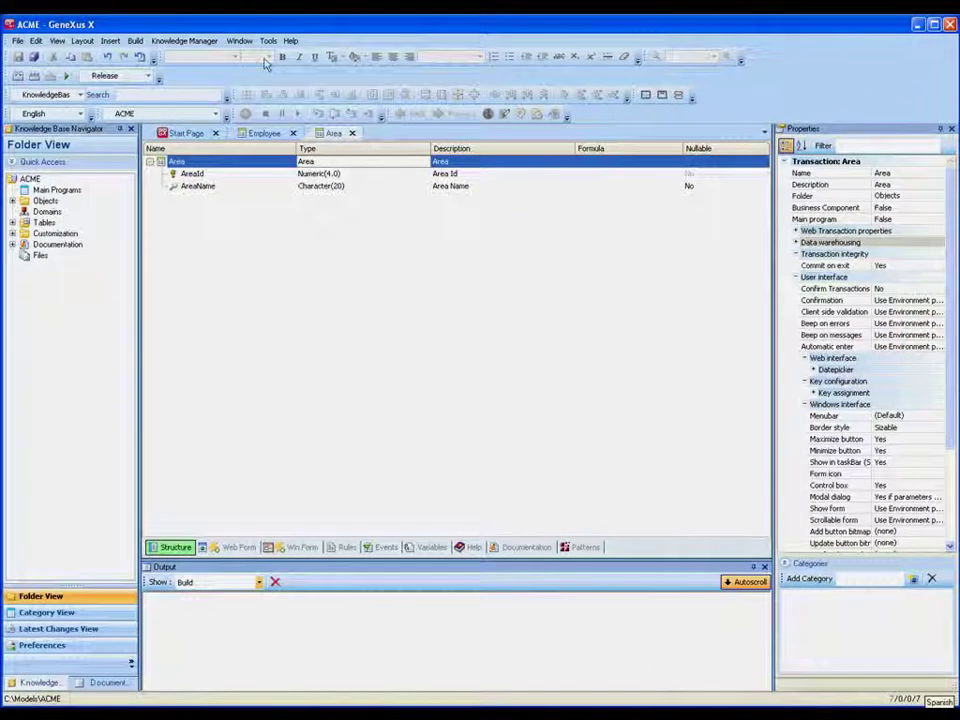
Commit the 5 pending objects with comment 'New transactions: Area and Employee'
left_click(182, 41)
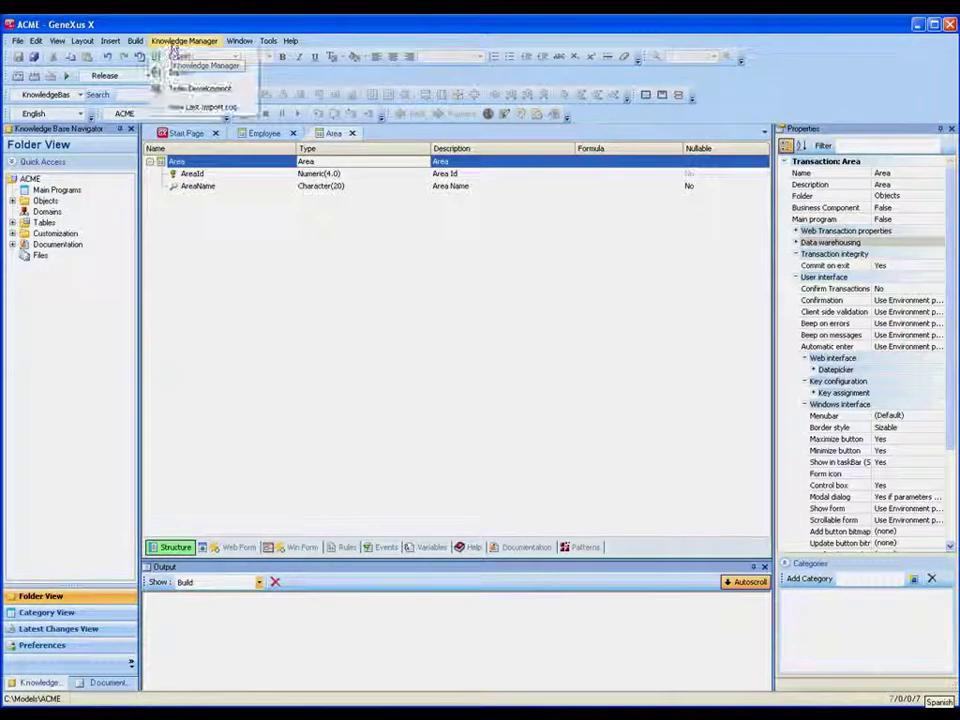
left_click(199, 89)
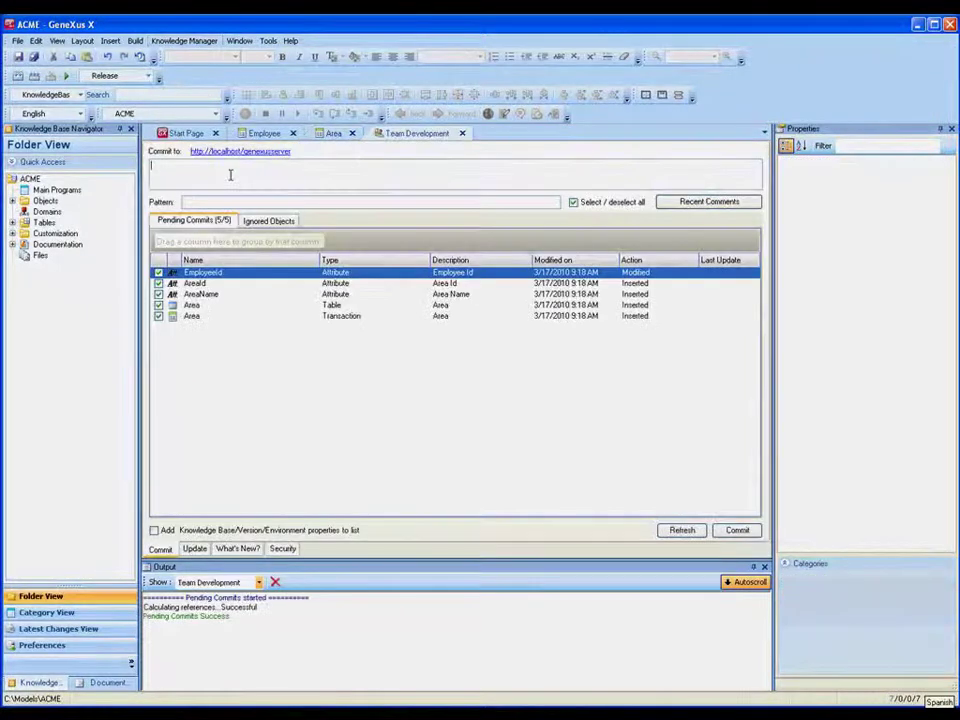
type("New")
type(" tiansactio")
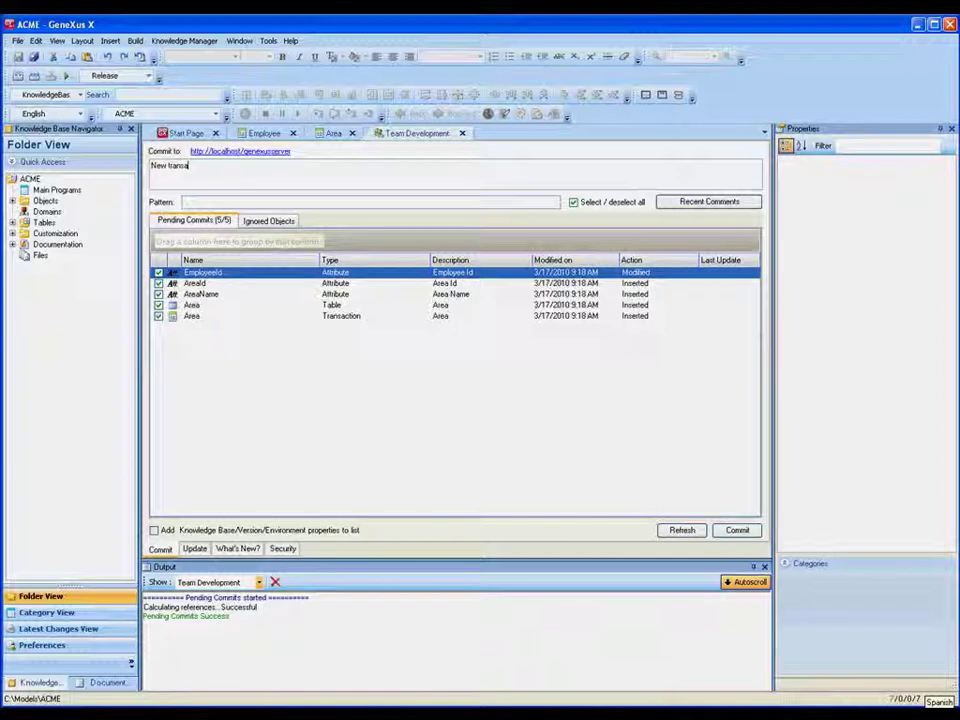
type("ns: Area and Employee")
left_click(736, 531)
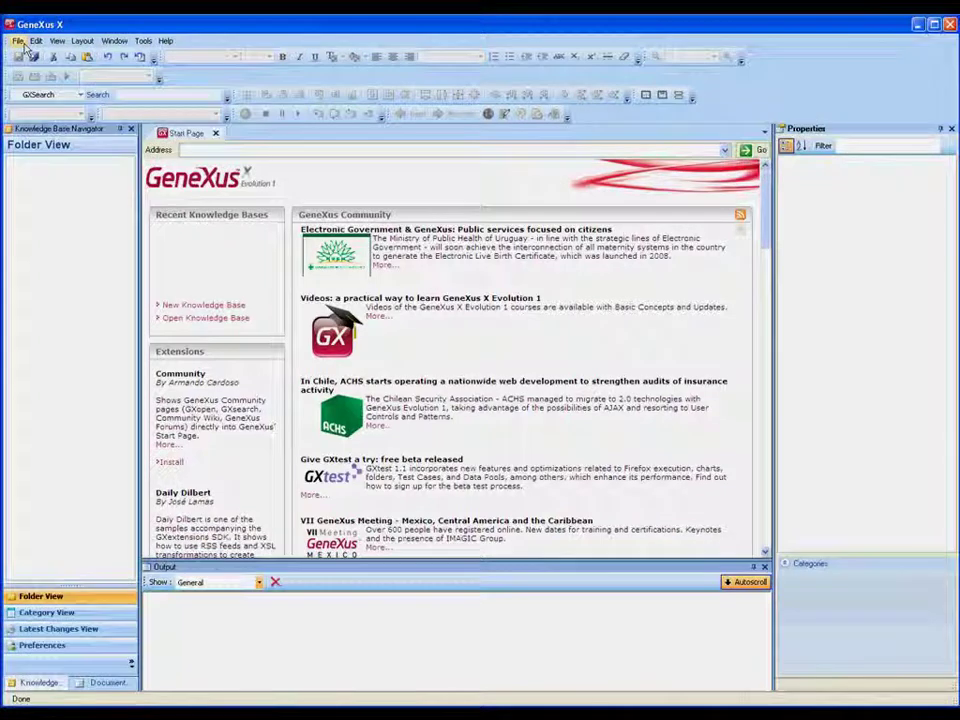
Start a Knowledge Base From Server, enter the account password and connect
left_click(17, 42)
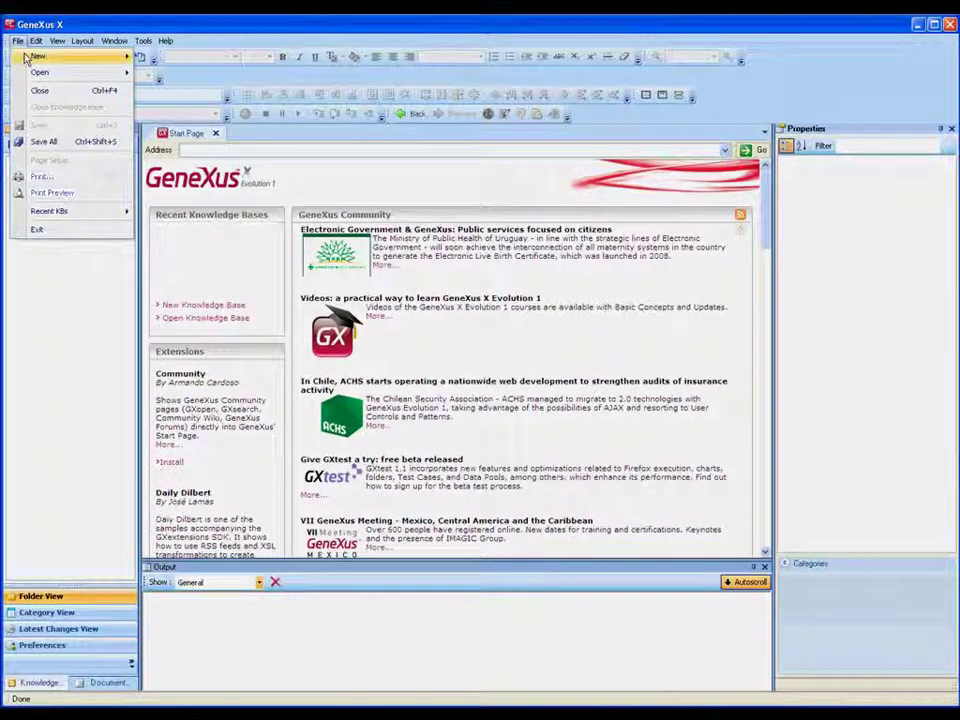
mouse_move(40, 56)
left_click(163, 80)
left_click(636, 331)
type("1234")
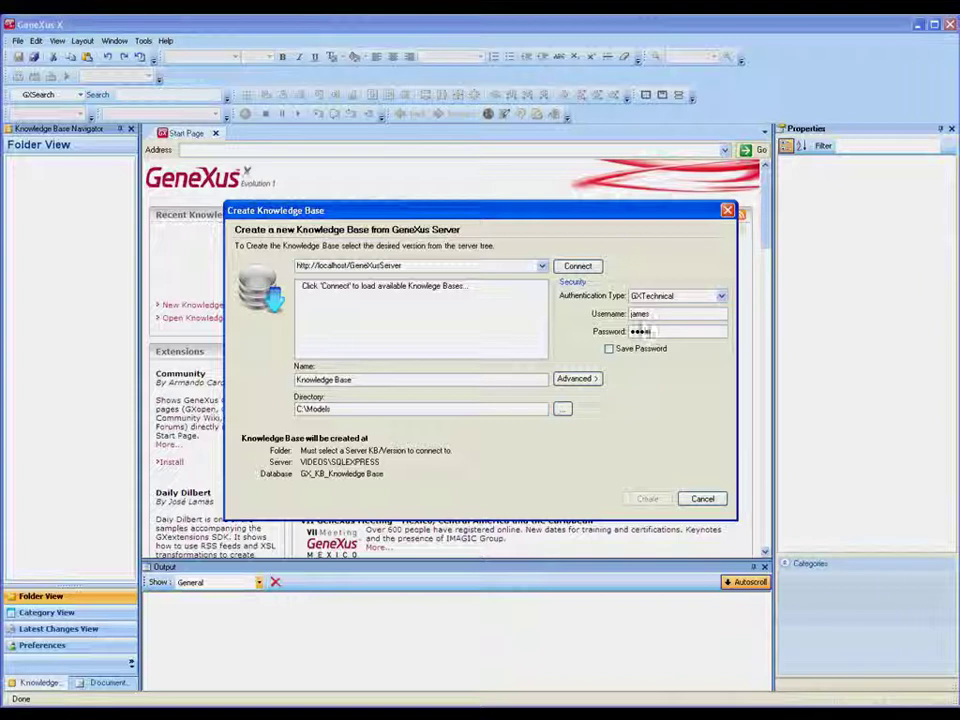
left_click(576, 266)
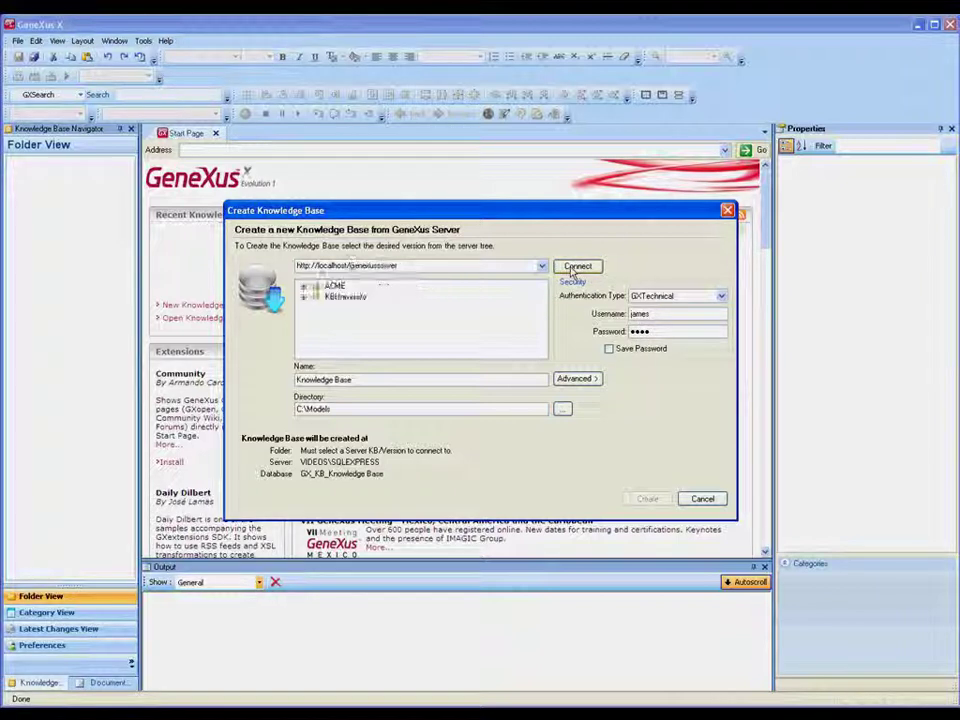
Select the ACME (Trunk) version, name the new local knowledge base, and create it
left_click(303, 286)
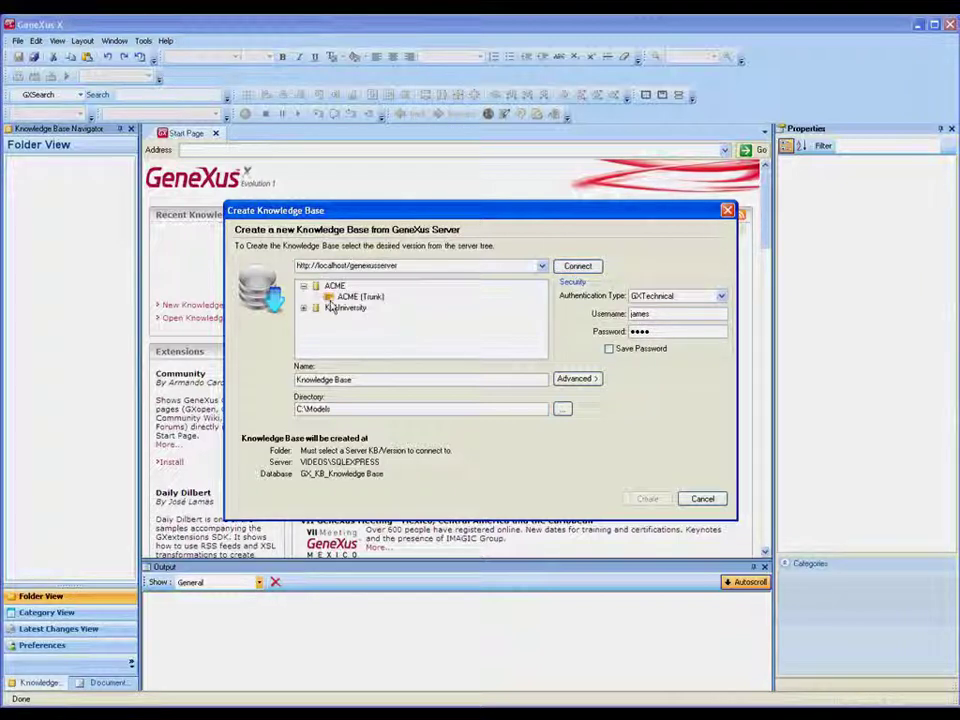
left_click(345, 297)
left_click(297, 380)
type("James_ACME")
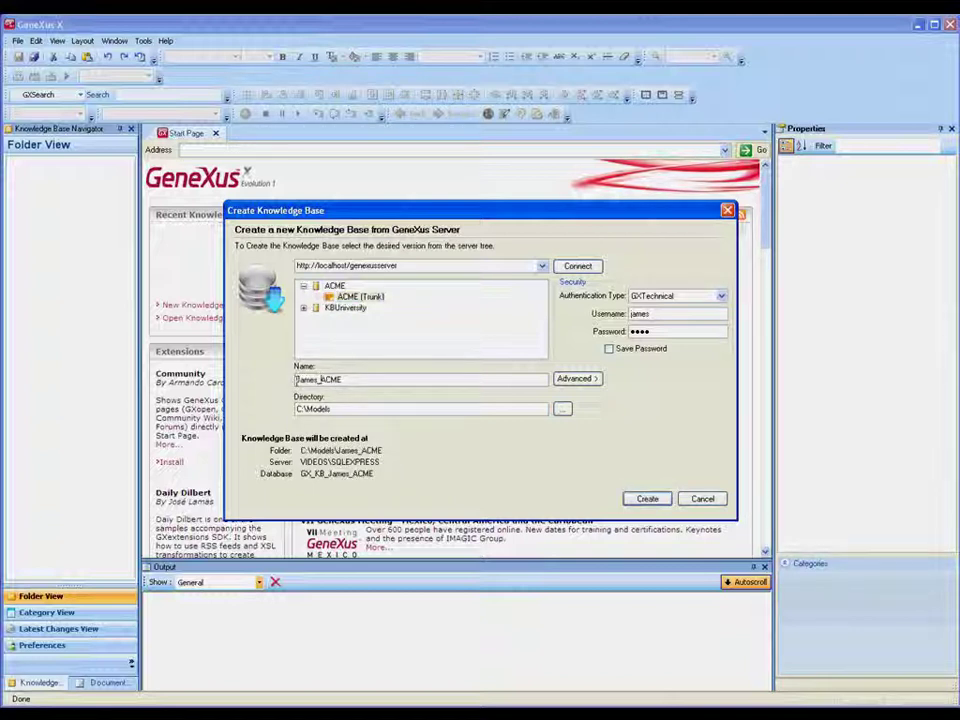
left_click(645, 499)
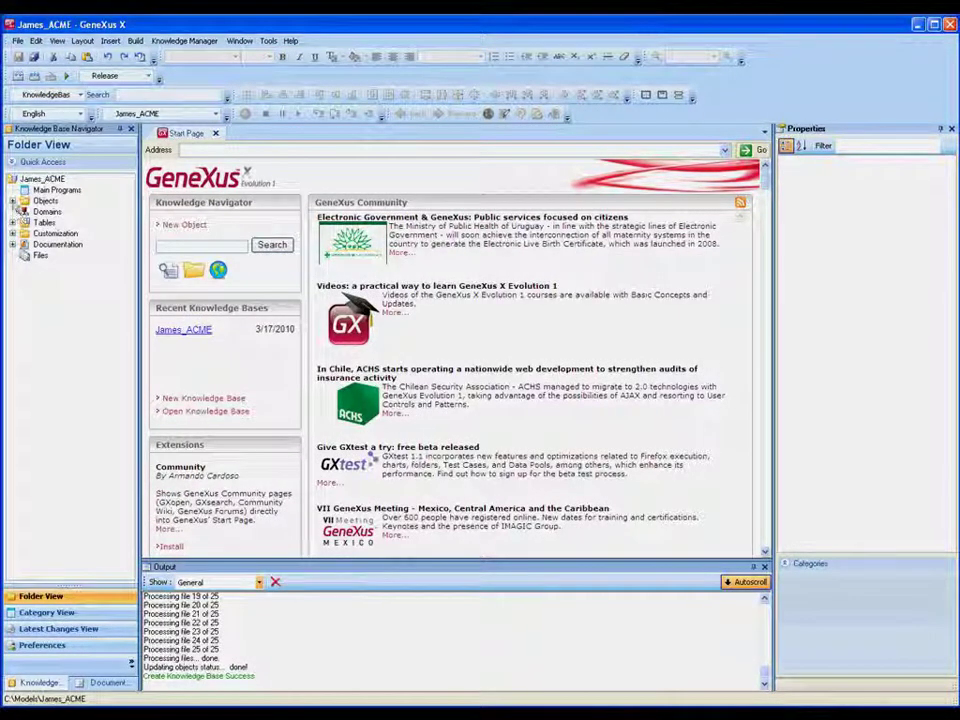
Open the Area transaction and add AreaPhone below AreaName as a Character attribute
double_click(45, 200)
double_click(53, 222)
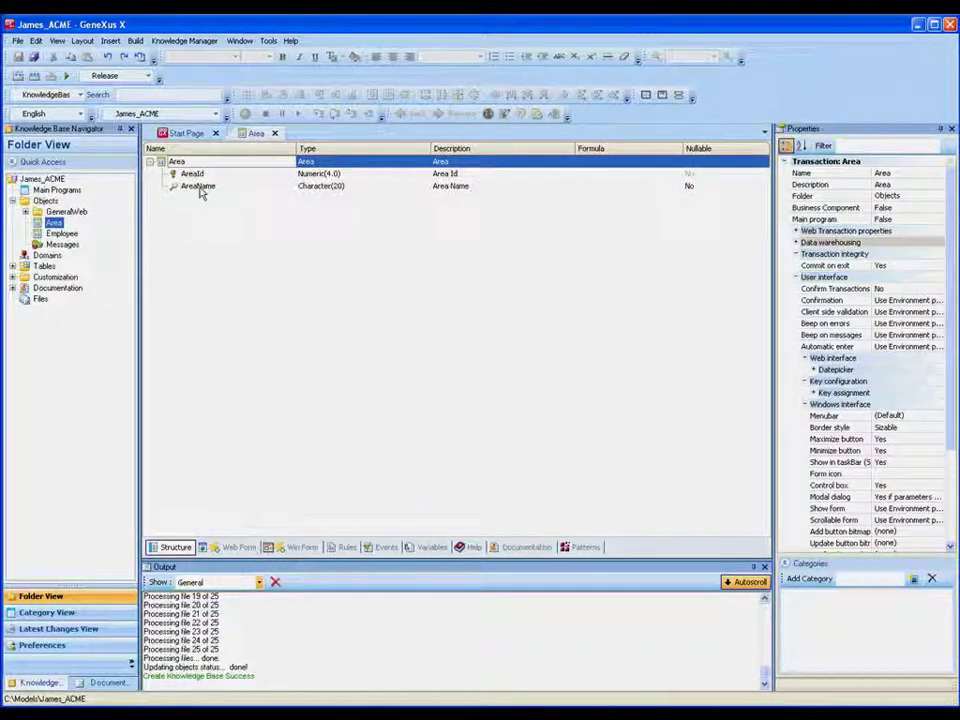
left_click(200, 190)
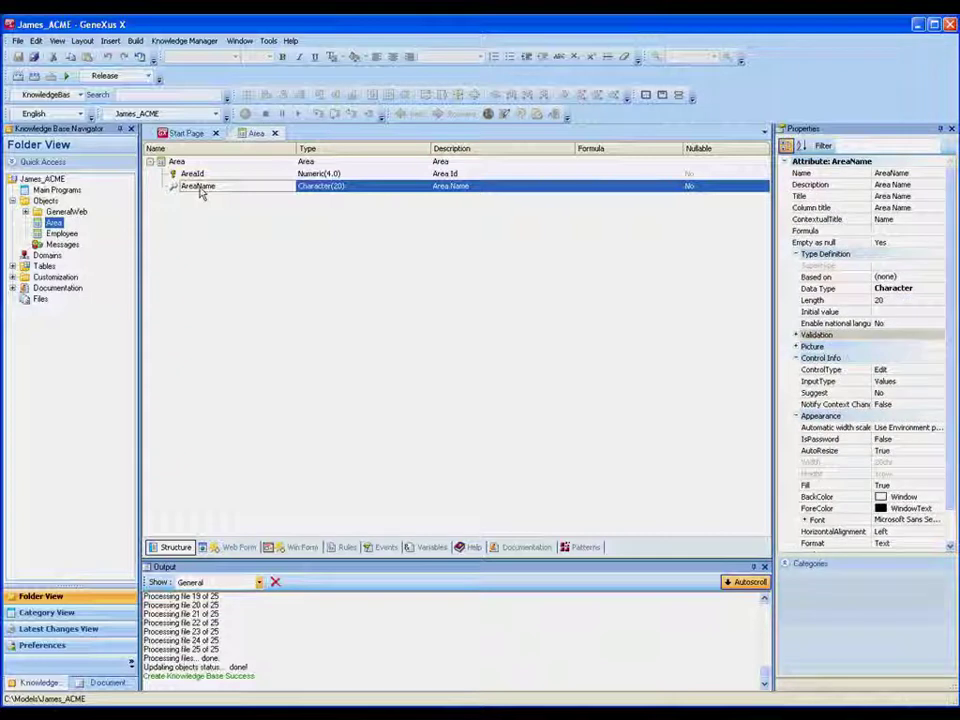
key("Return")
type("Area")
key("Escape")
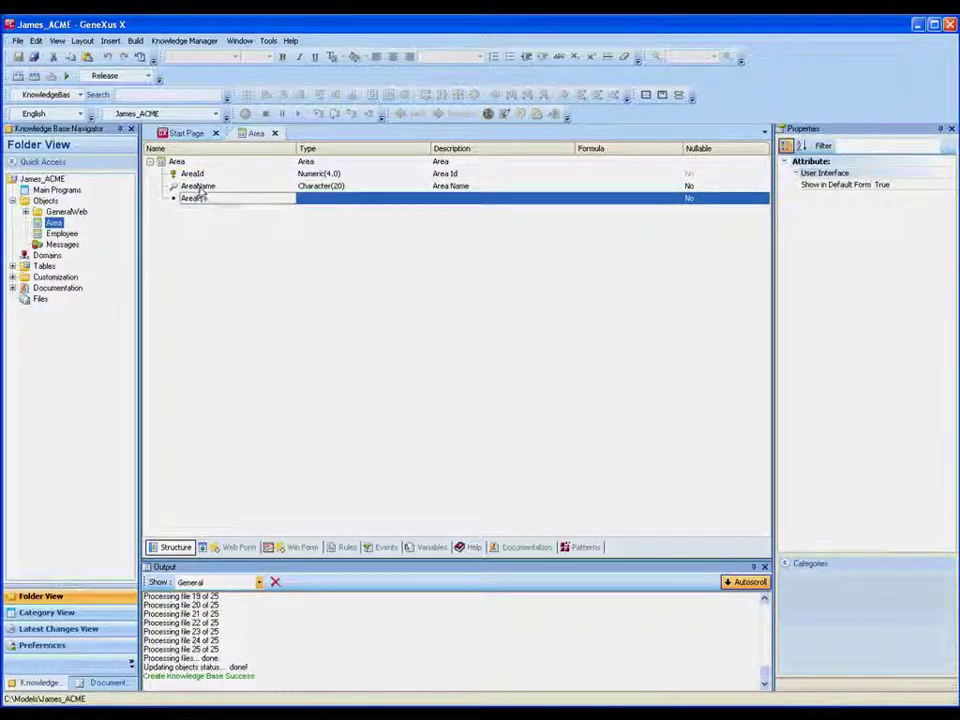
type("Phone")
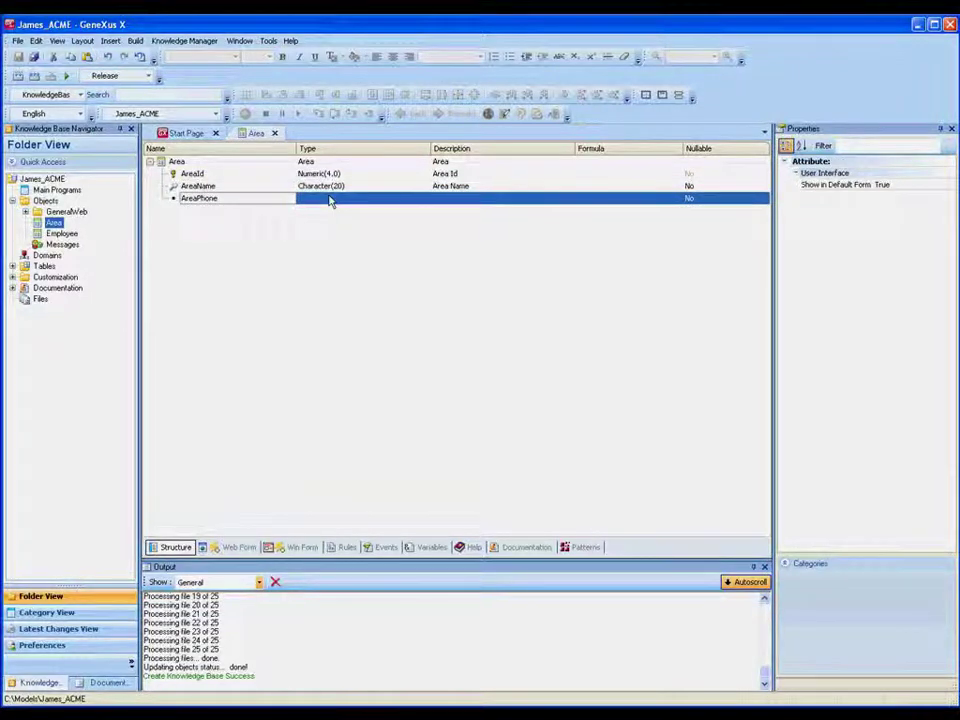
left_click(332, 198)
left_click(369, 226)
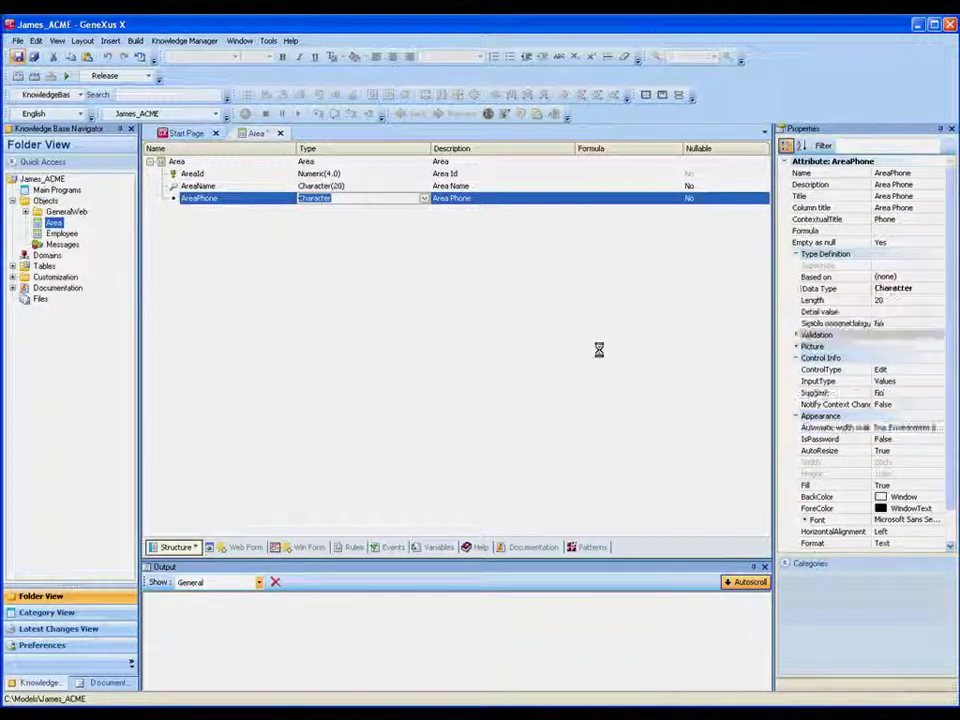
Commit AreaPhone and the modified Area transaction with comment 'New attribute'
left_click(184, 40)
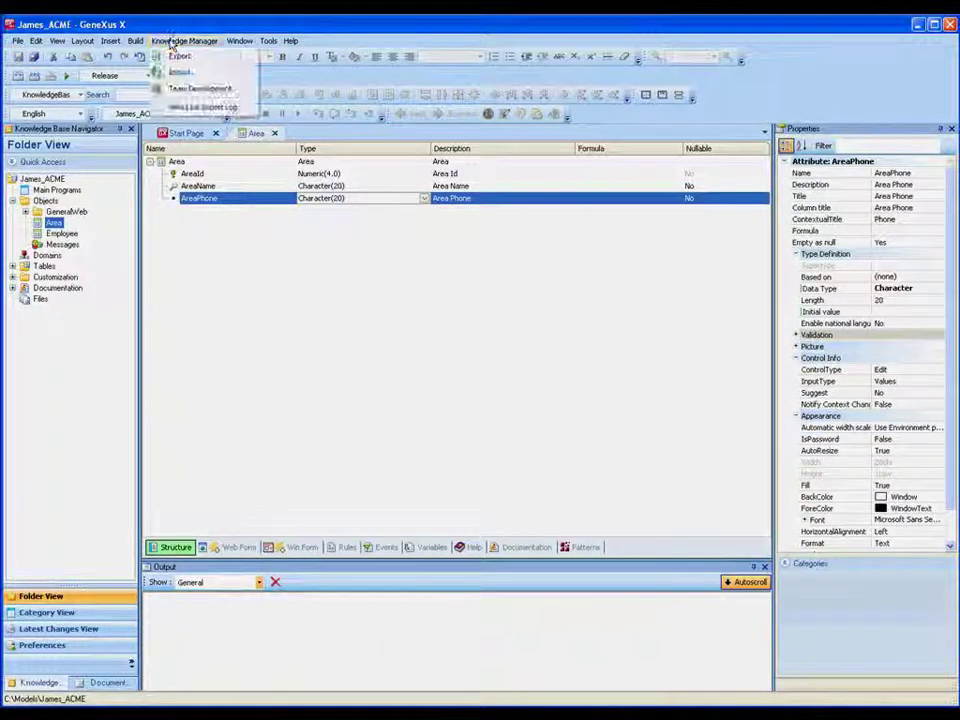
left_click(196, 90)
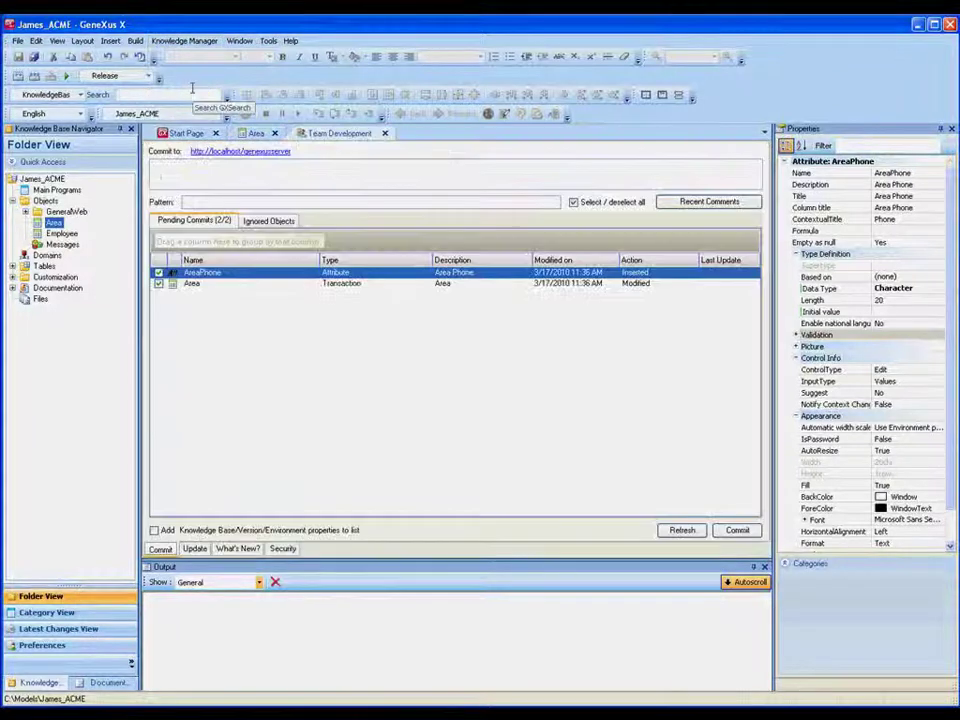
type("New attribute")
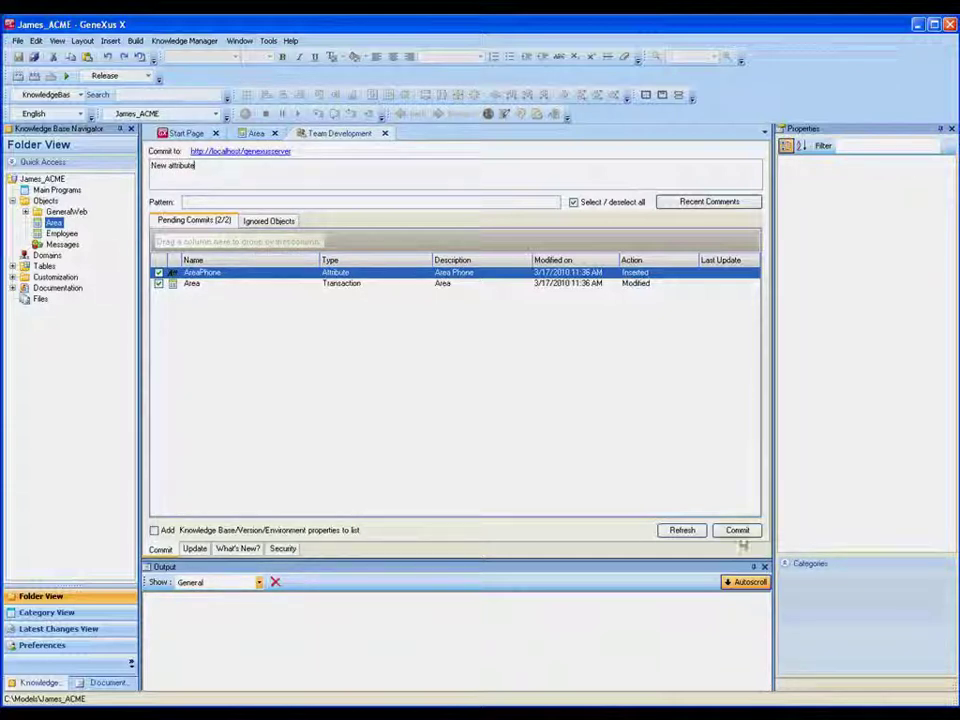
left_click(738, 532)
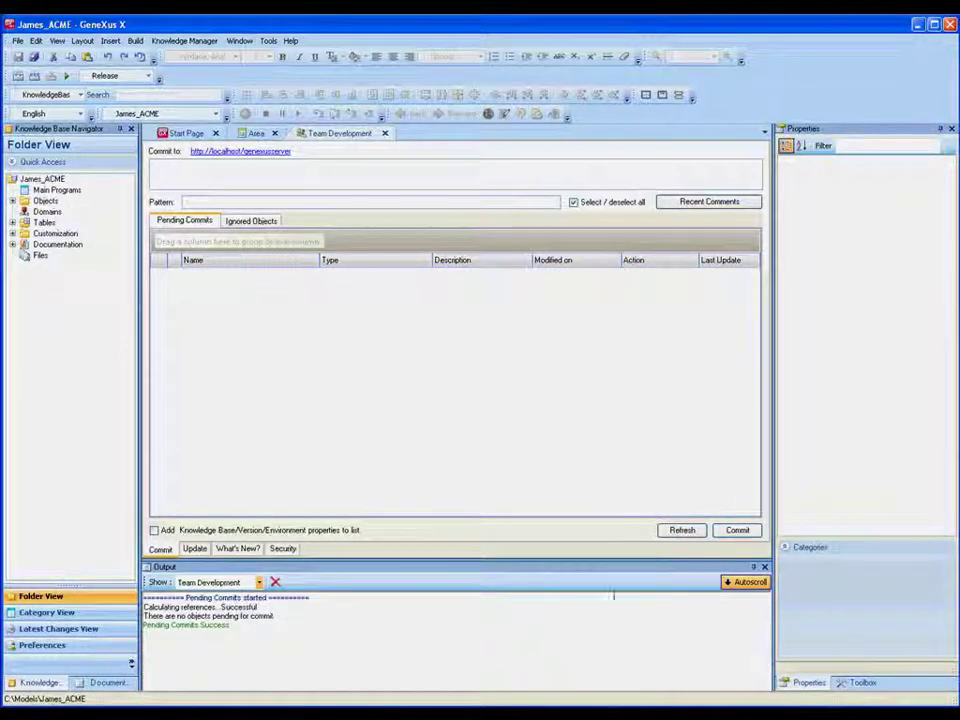
Preview and apply the server update, receiving the EmployeeList web panel
left_click(196, 549)
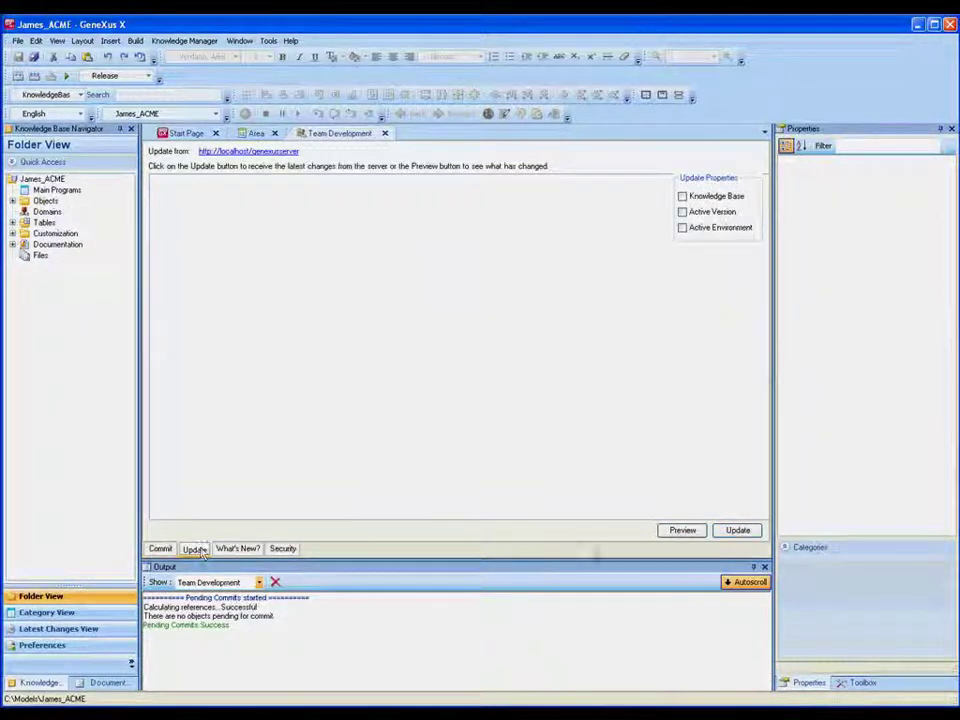
left_click(680, 531)
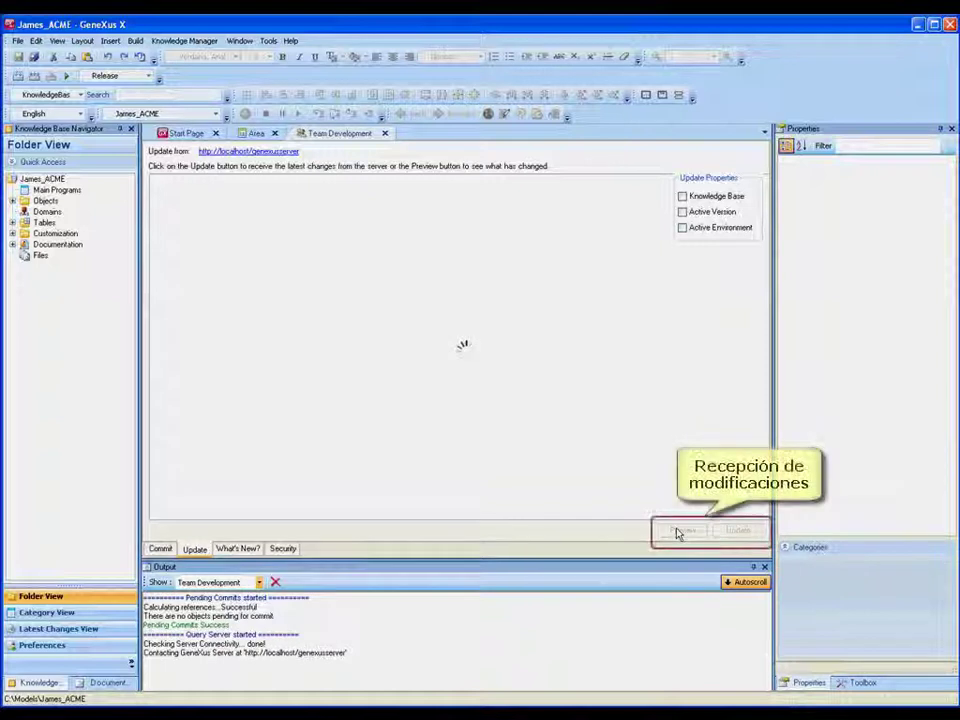
left_click(737, 530)
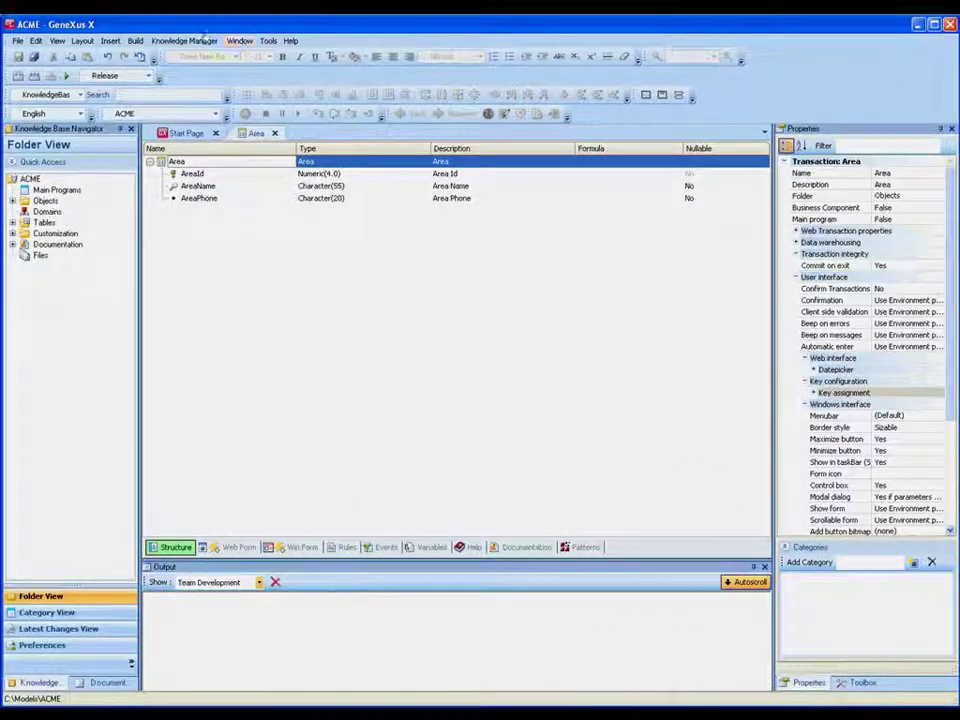
left_click(184, 40)
Attempt to commit AreaName as Character(55); after the conflict error, switch to Update
left_click(199, 88)
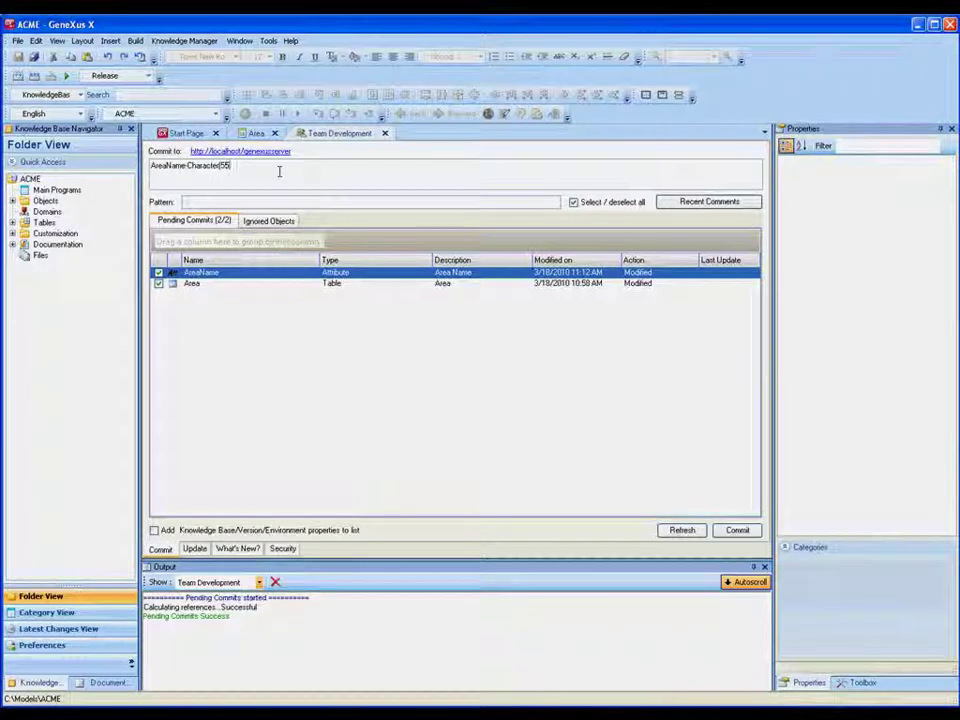
type(")")
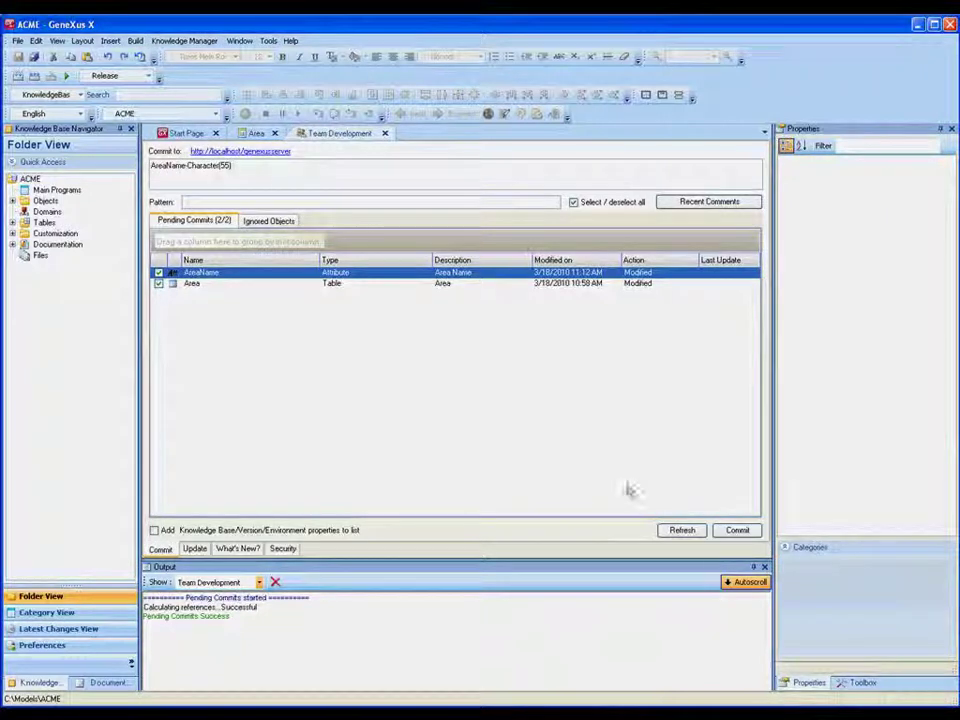
left_click(739, 532)
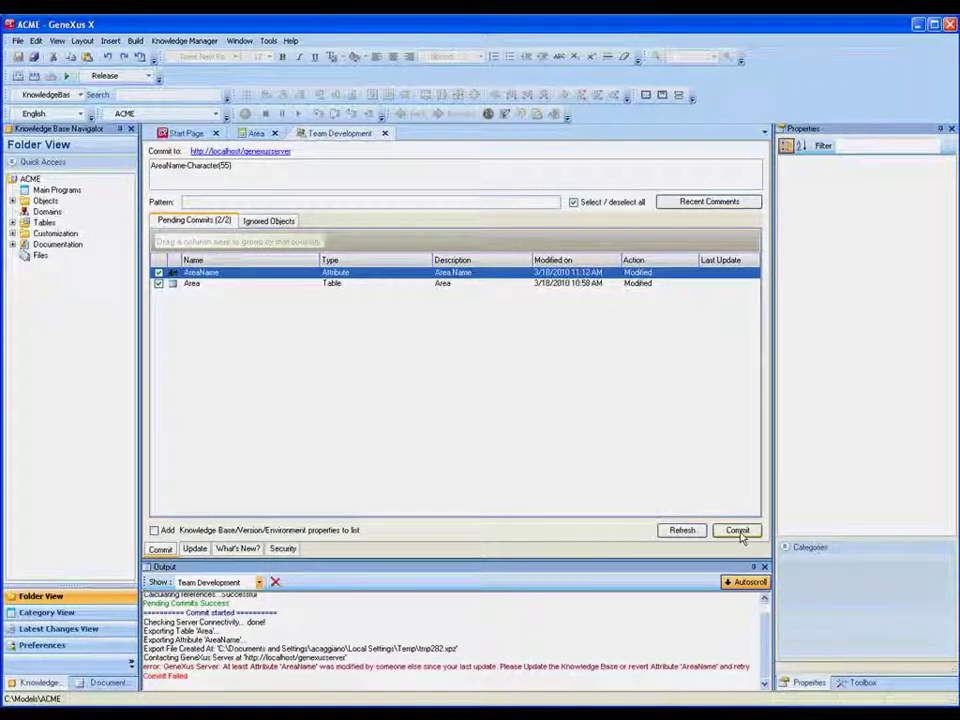
left_click(194, 548)
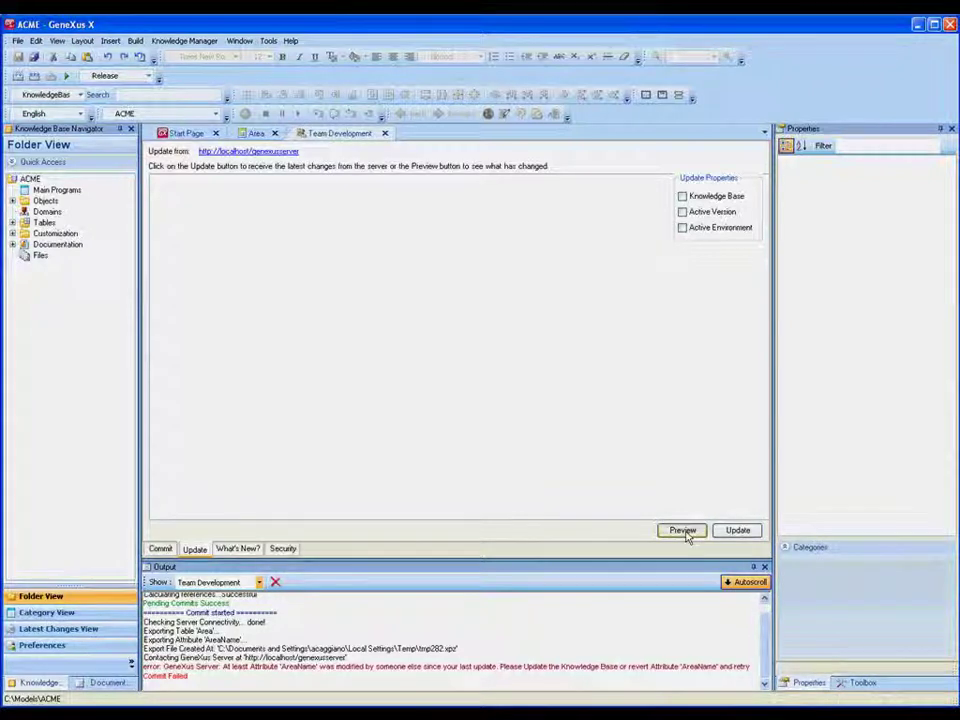
Update from the server, then keep the local length-55 AreaName over the server's 30
left_click(685, 532)
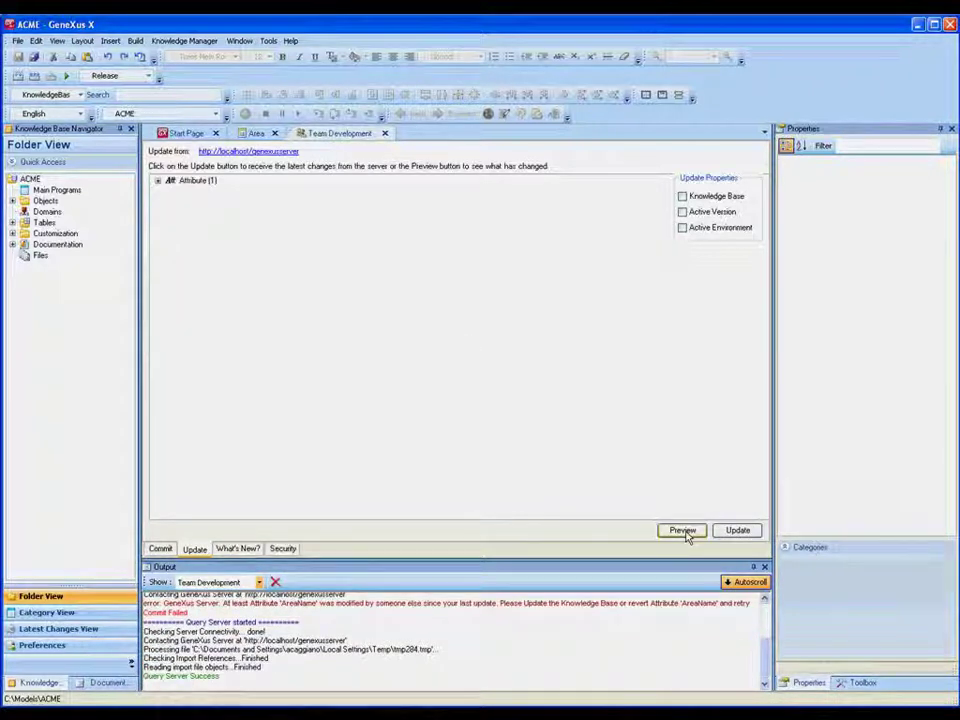
left_click(734, 533)
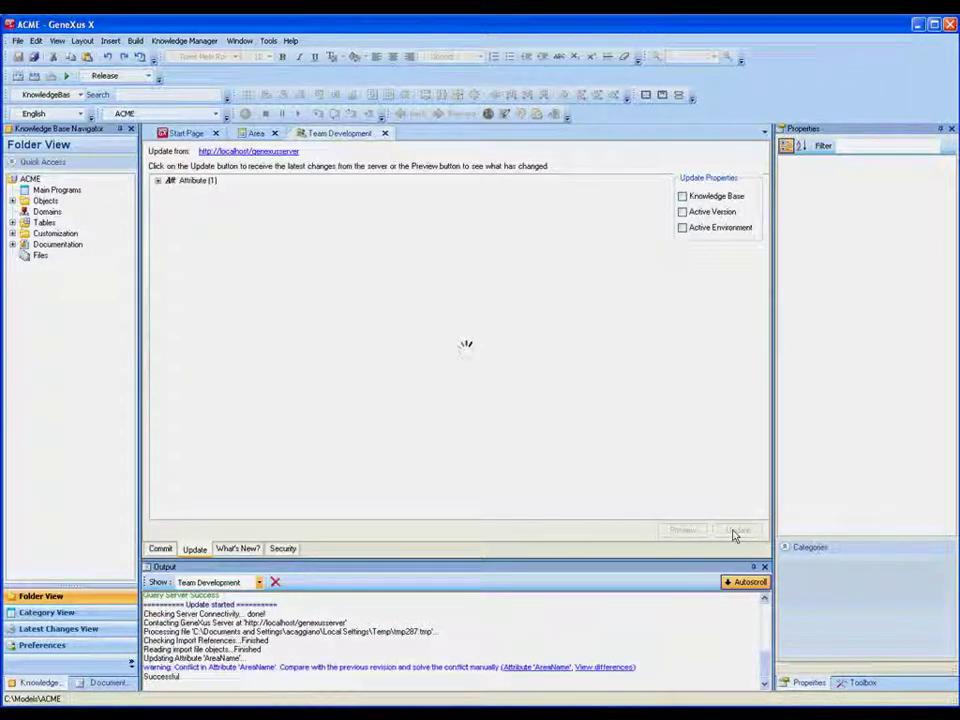
left_click(610, 659)
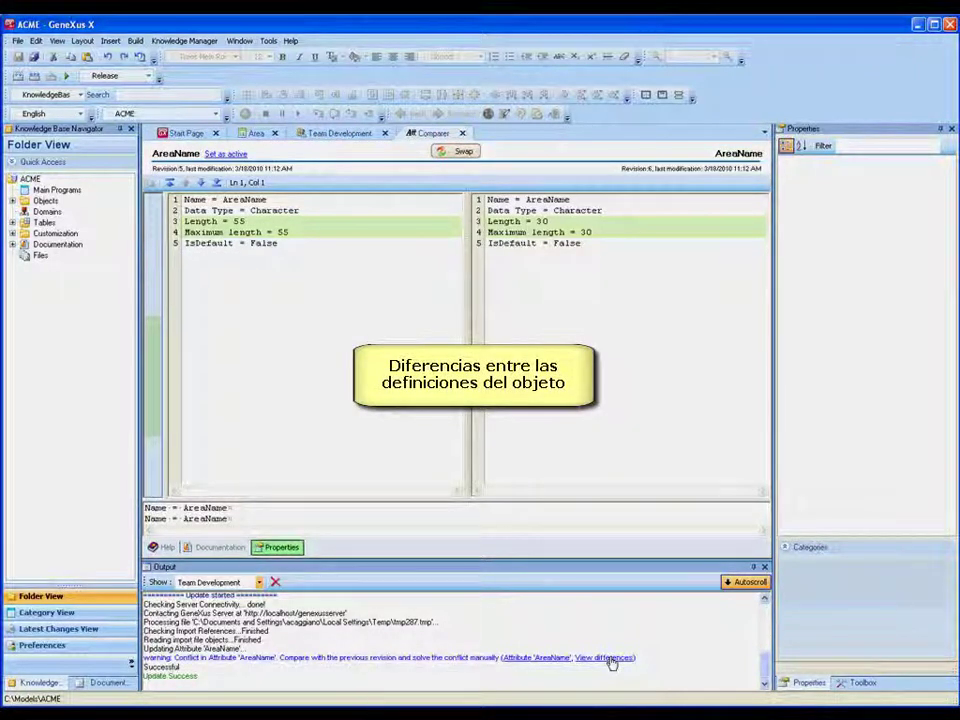
left_click(236, 155)
left_click(601, 389)
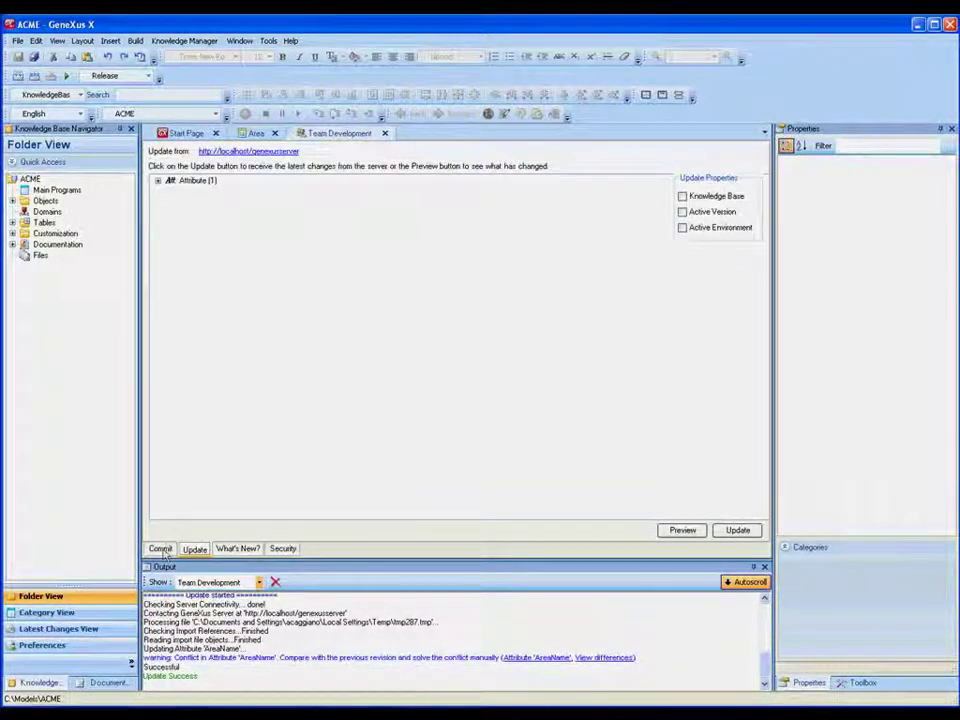
Commit the resolved AreaName and Area table to GeneXus Server with comment 'AreaName Character(55)'
left_click(160, 548)
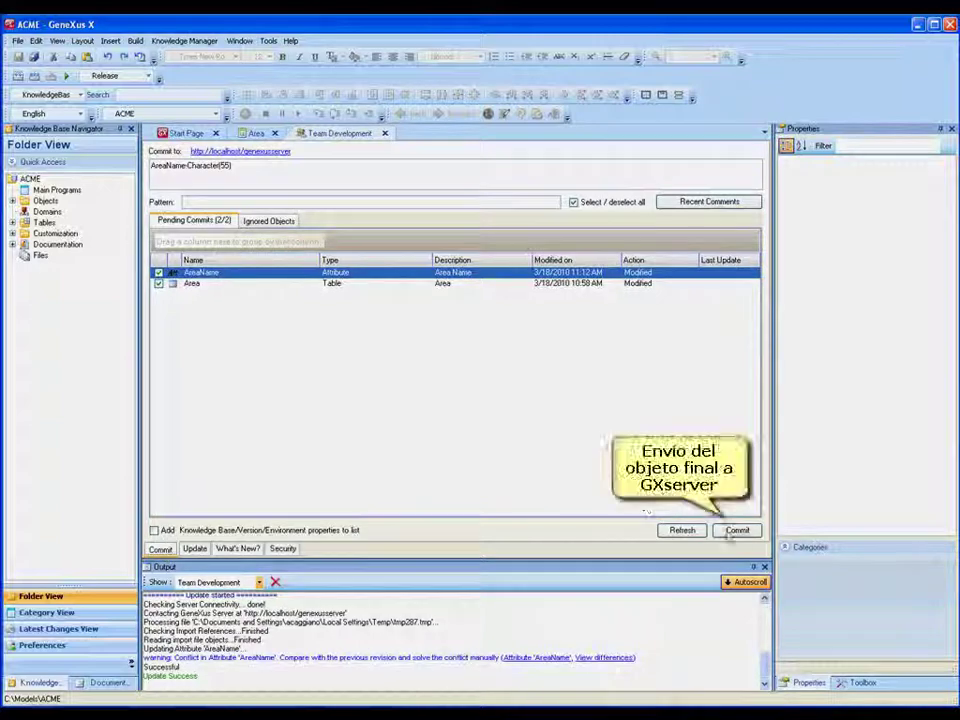
left_click(736, 530)
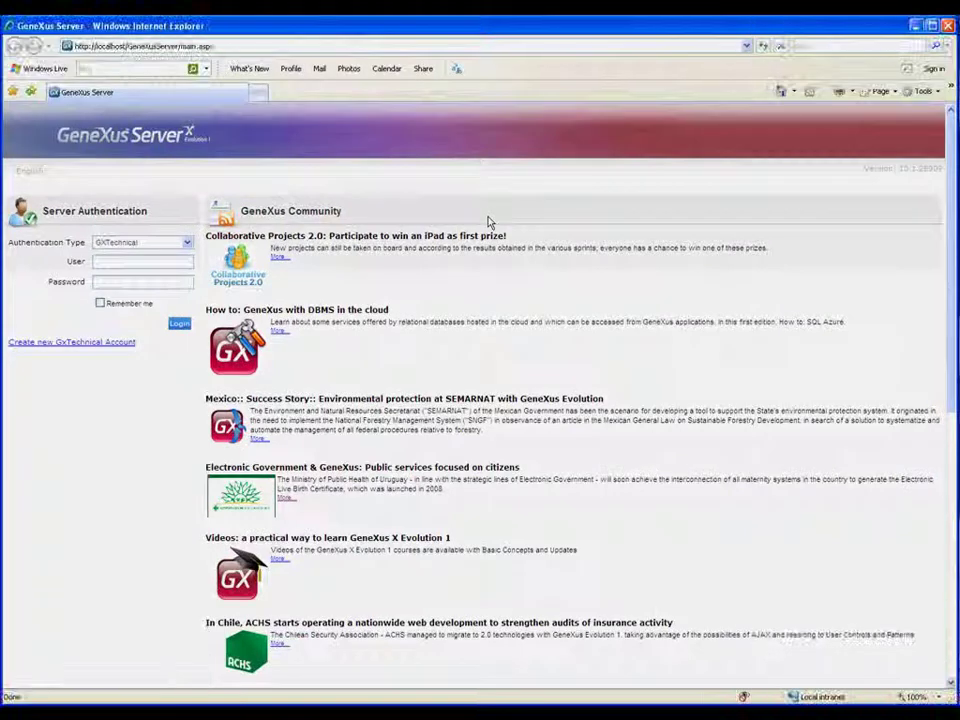
Log in to GeneXus Server with the account password and open the ACME knowledge base
type("ricardo")
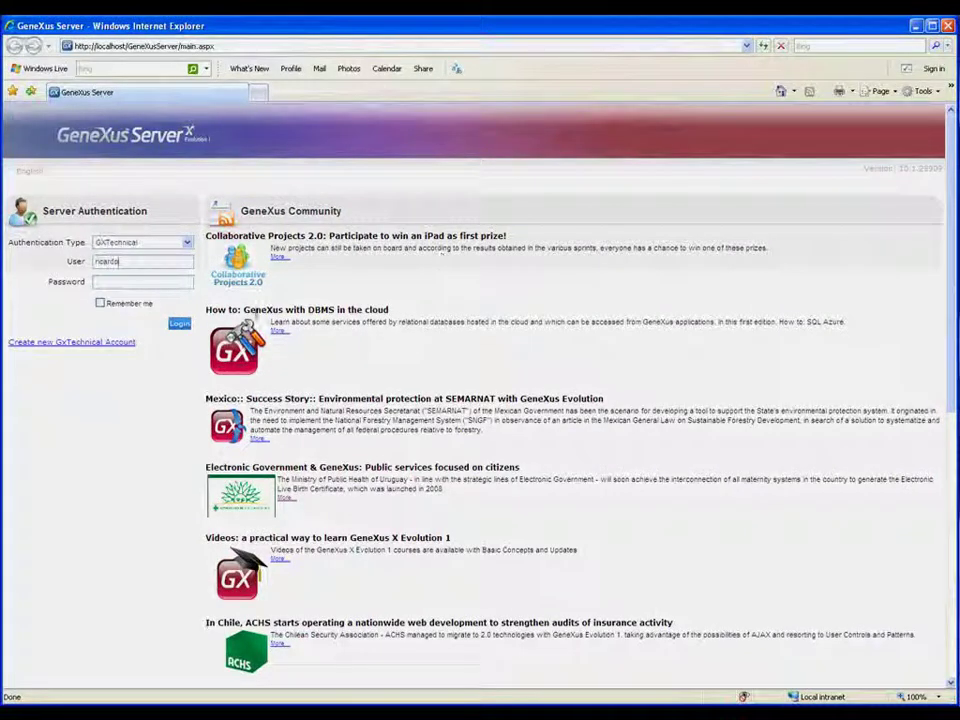
type("1234")
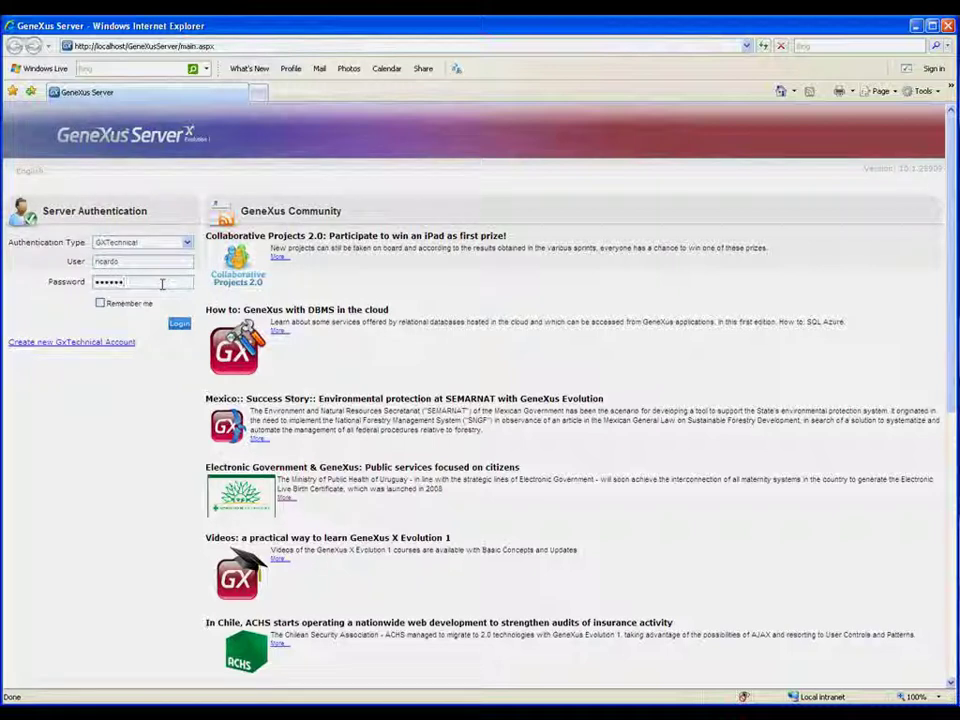
left_click(179, 323)
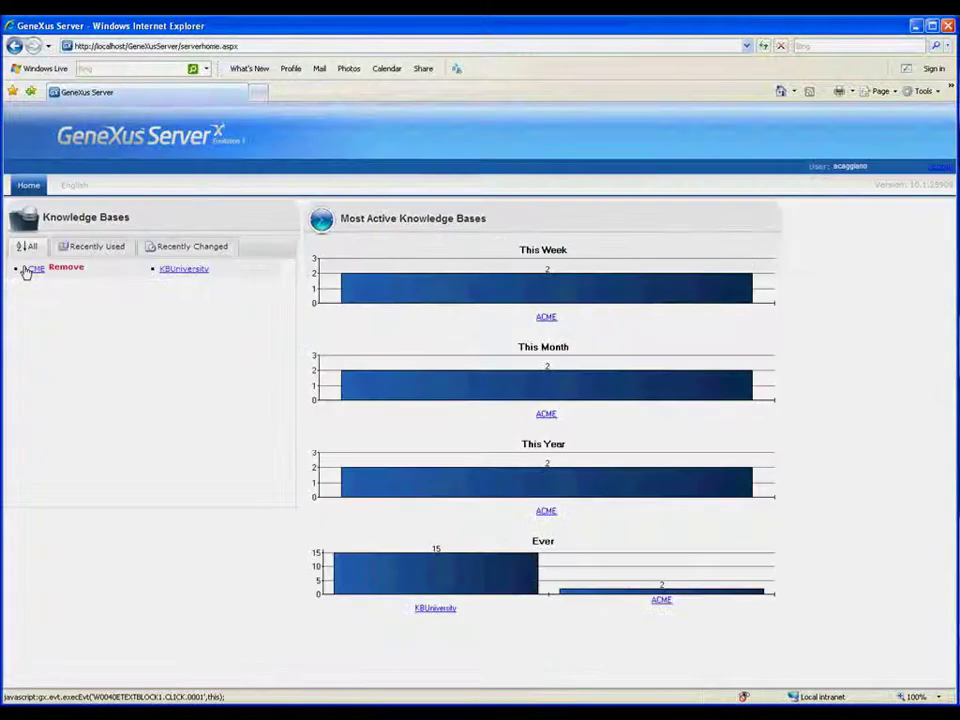
left_click(30, 269)
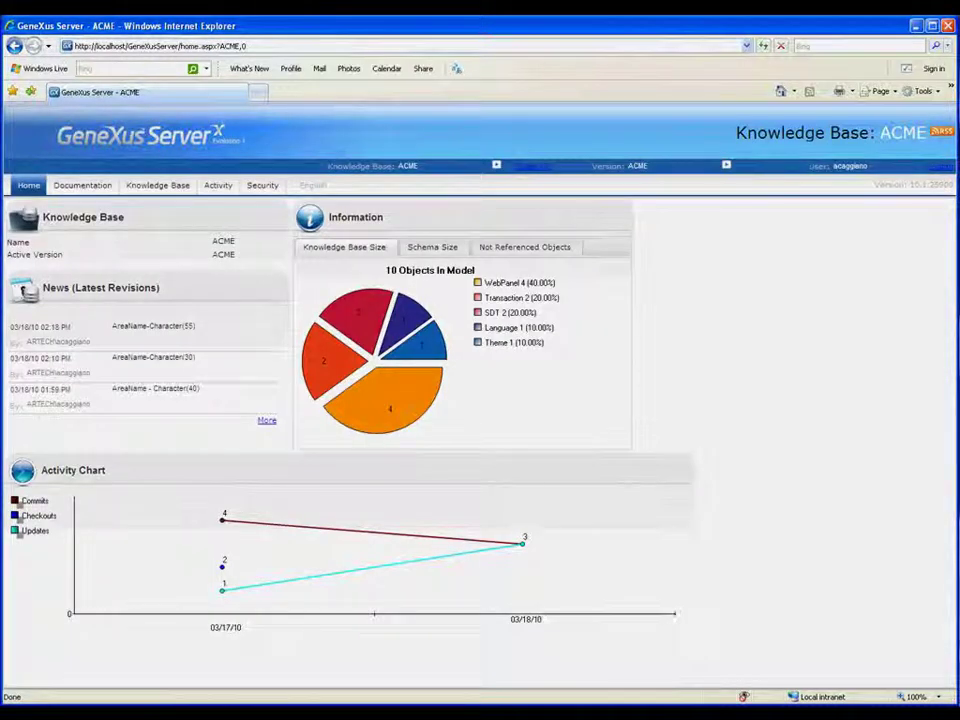
Browse the ACME Objects folder and show the Area transaction's web form
left_click(155, 186)
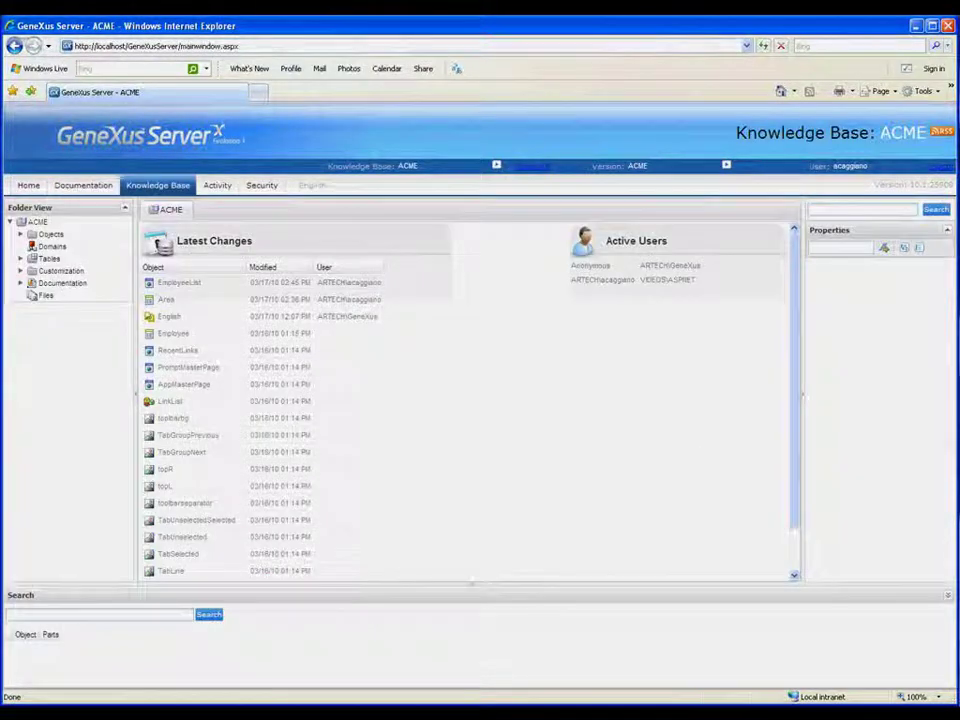
left_click(21, 236)
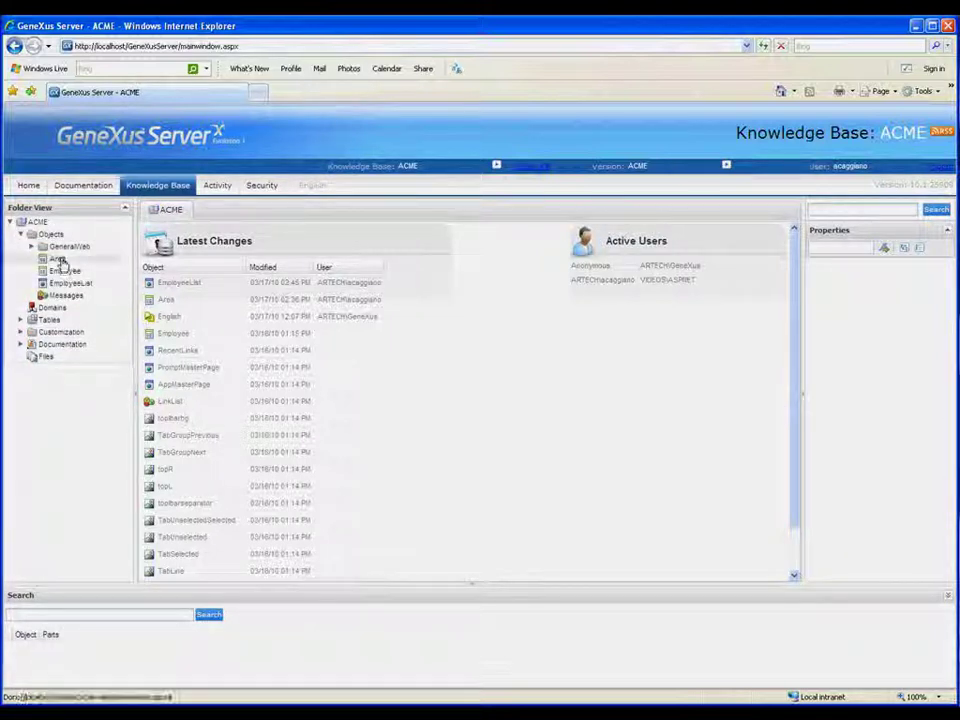
left_click(59, 260)
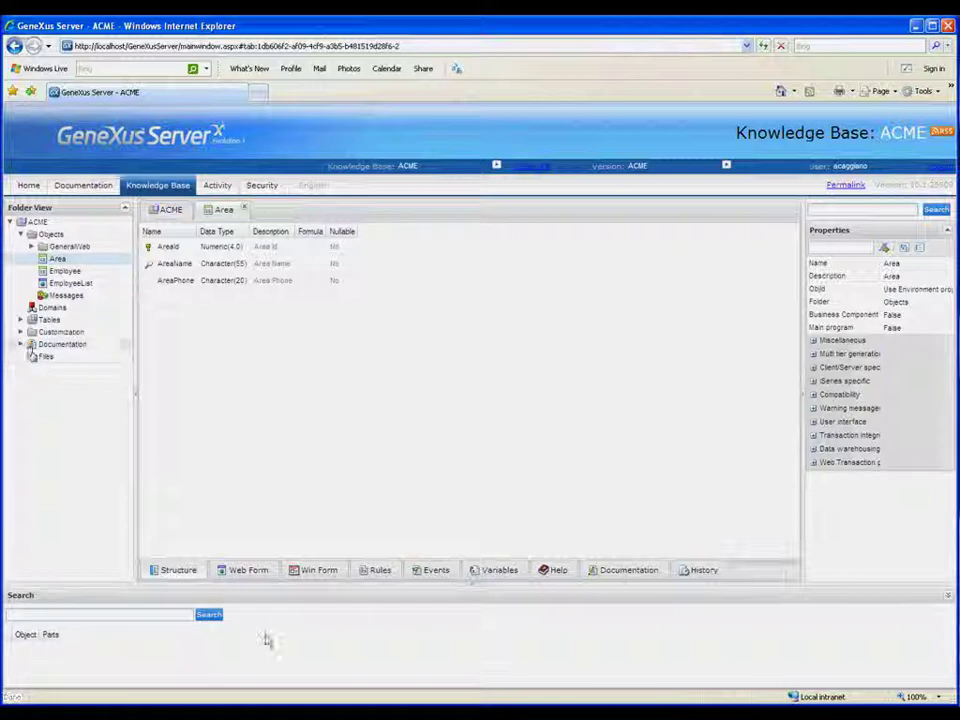
left_click(246, 577)
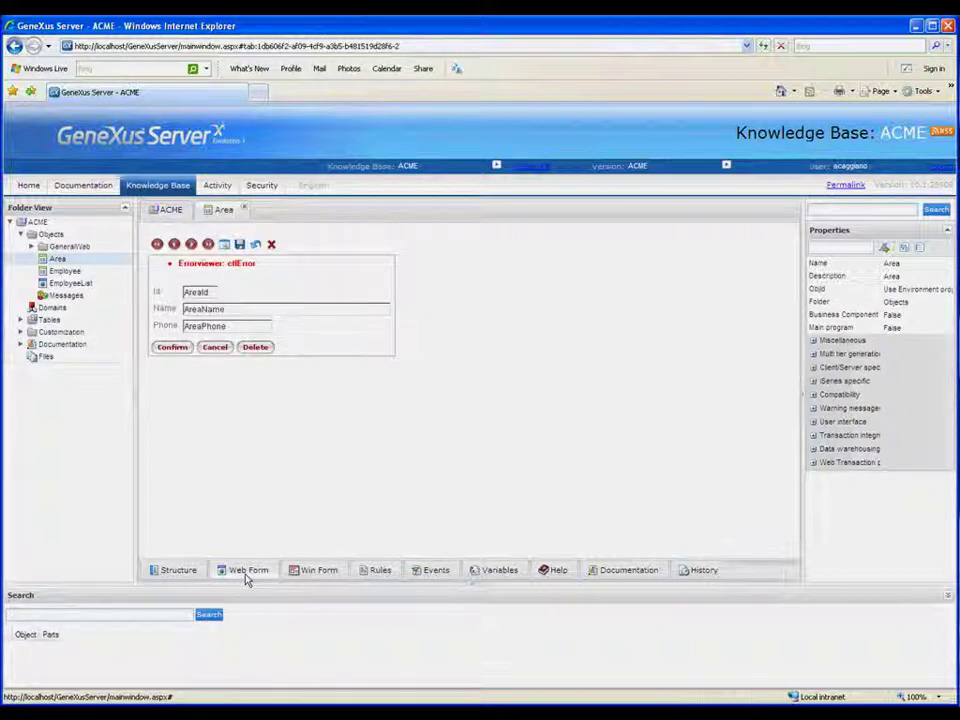
left_click(70, 283)
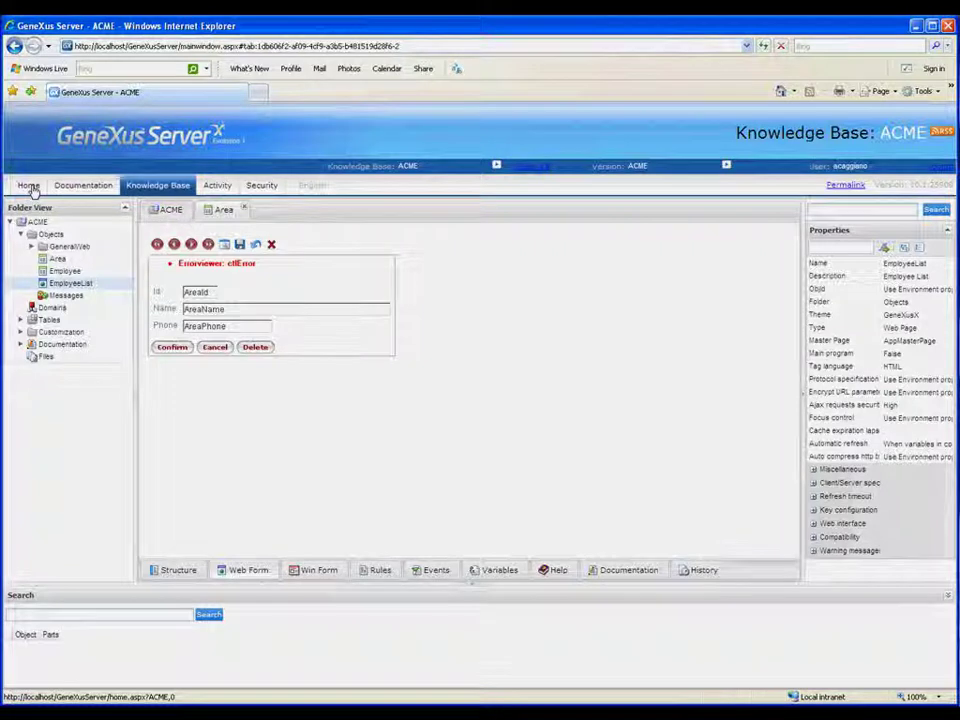
Review the full list of ACME revisions from the home dashboard, then return home
left_click(29, 186)
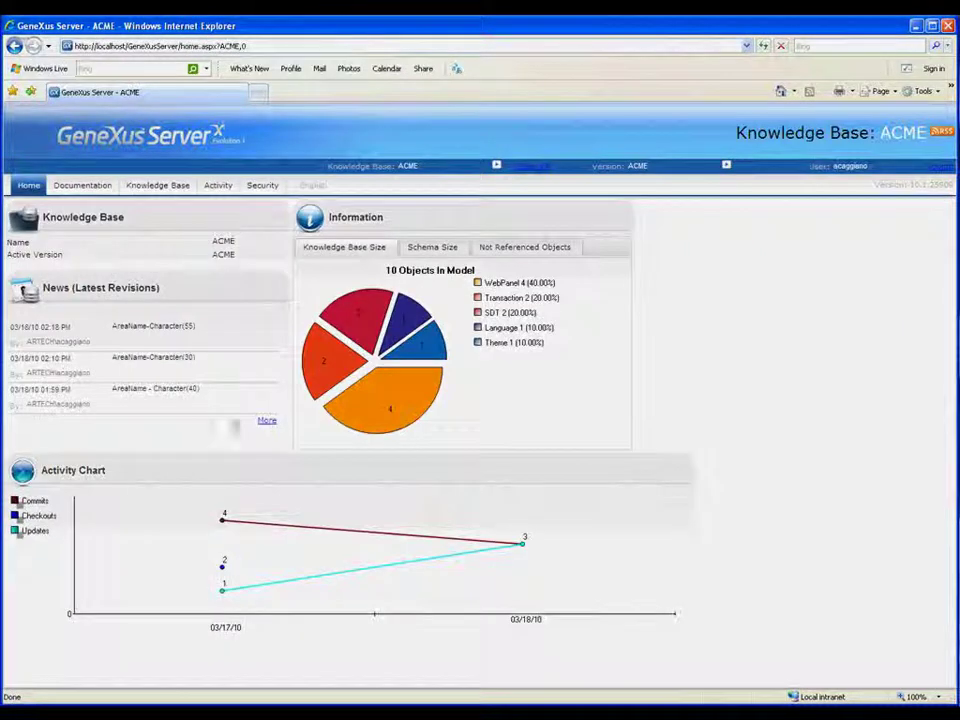
left_click(266, 421)
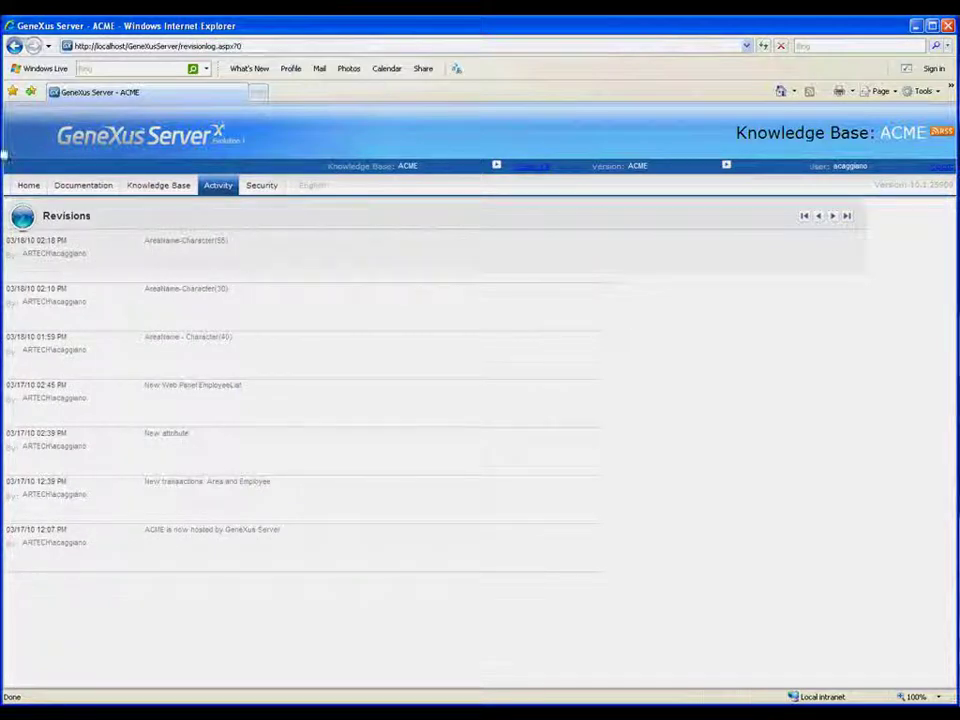
left_click(27, 186)
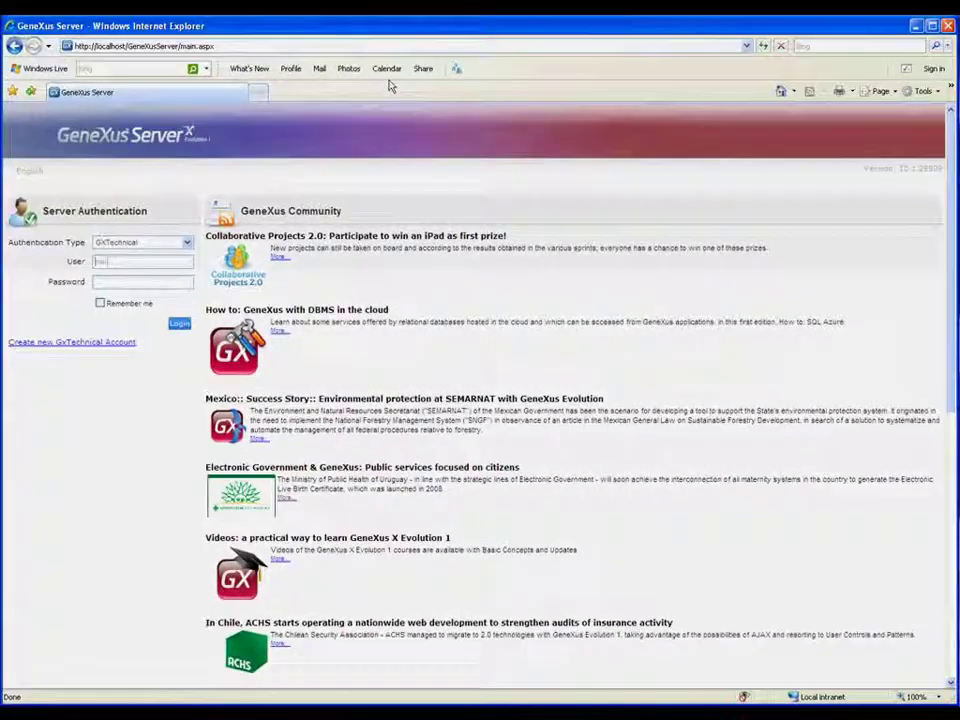
Sign back in under another user's credentials and reopen the ACME knowledge base
type("ria")
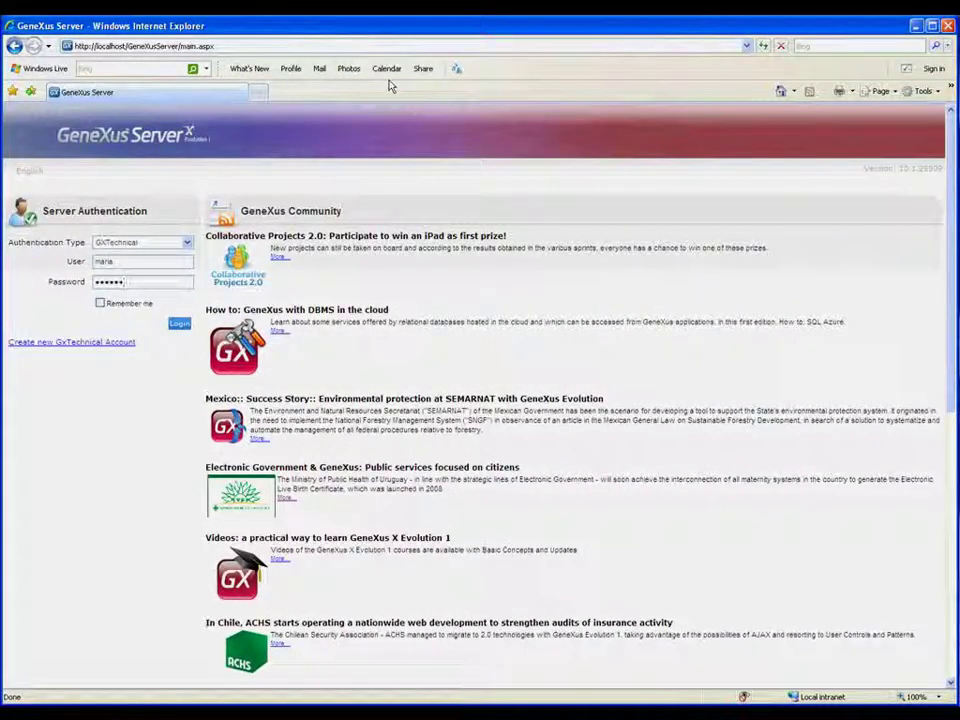
left_click(179, 325)
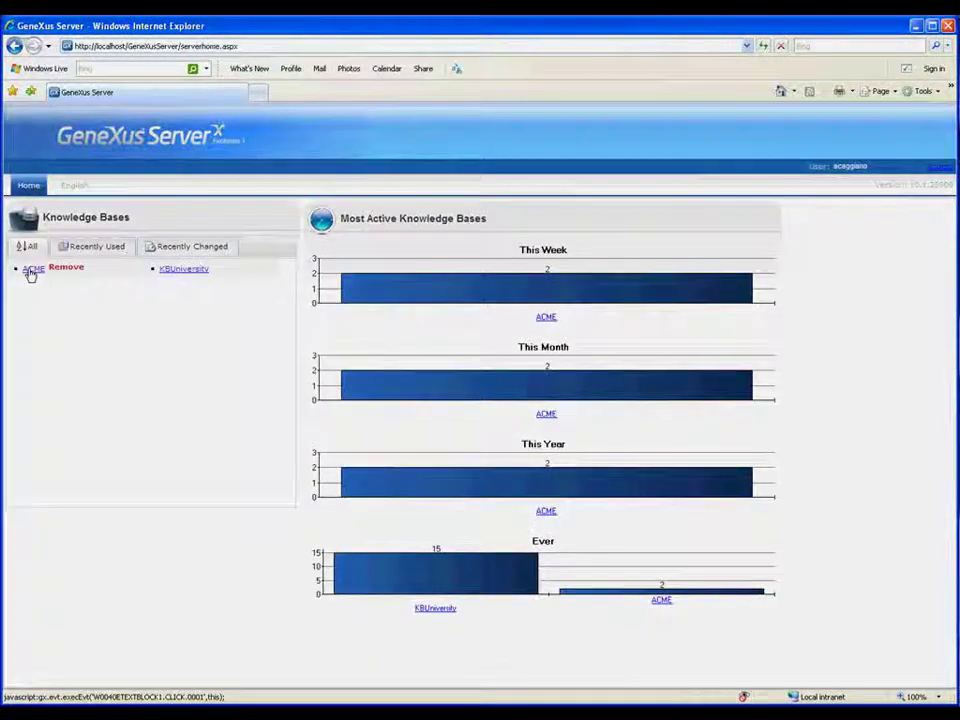
left_click(30, 270)
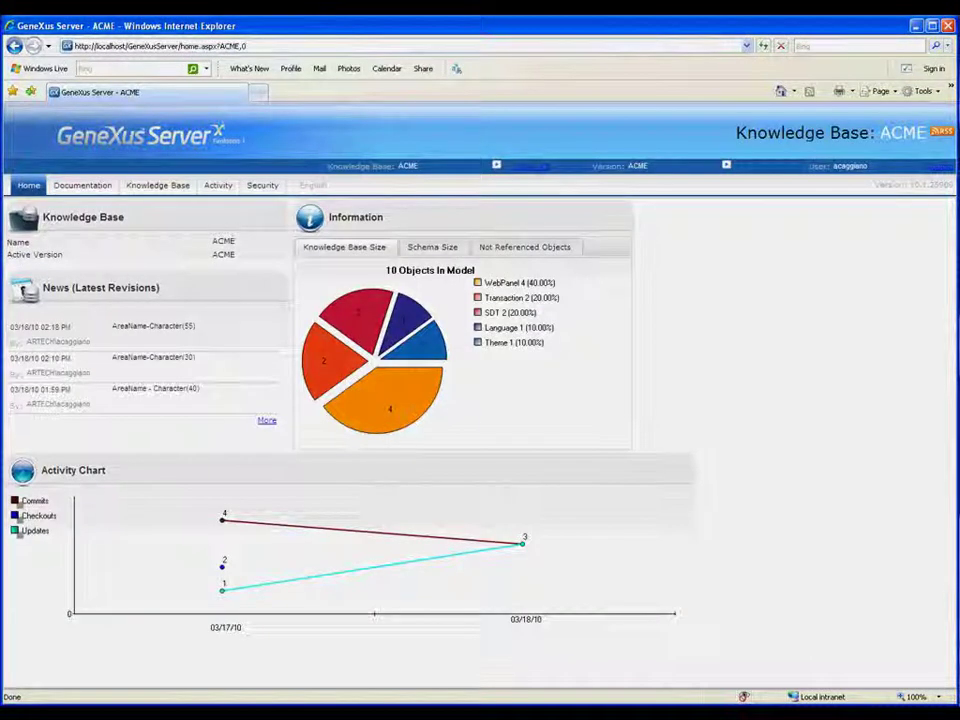
Freeze the ACME version under the name RRHH
left_click(727, 168)
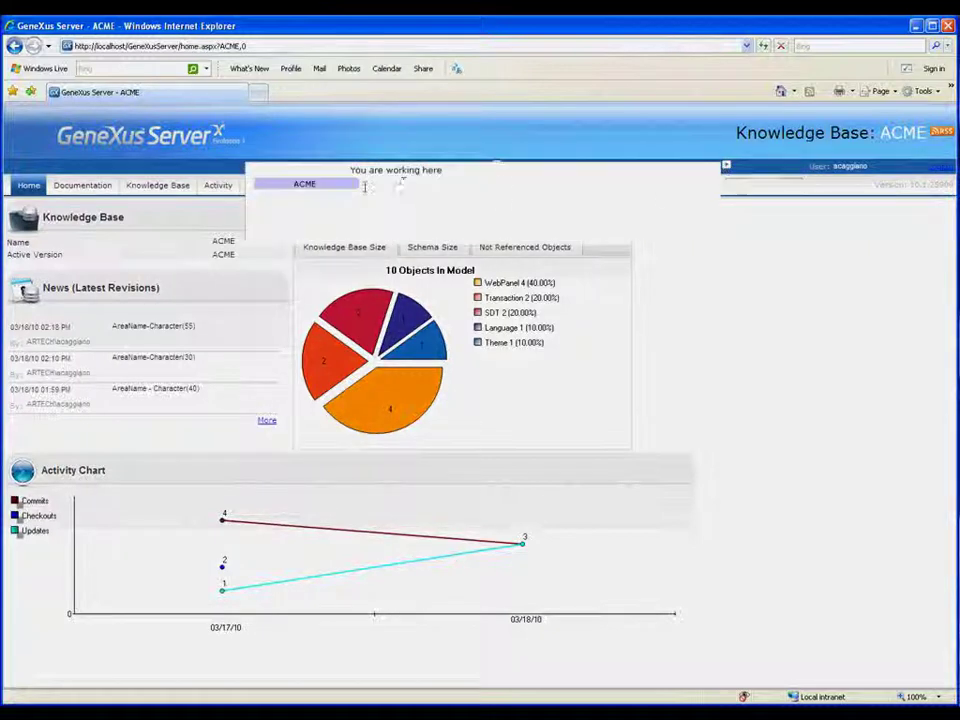
mouse_move(364, 185)
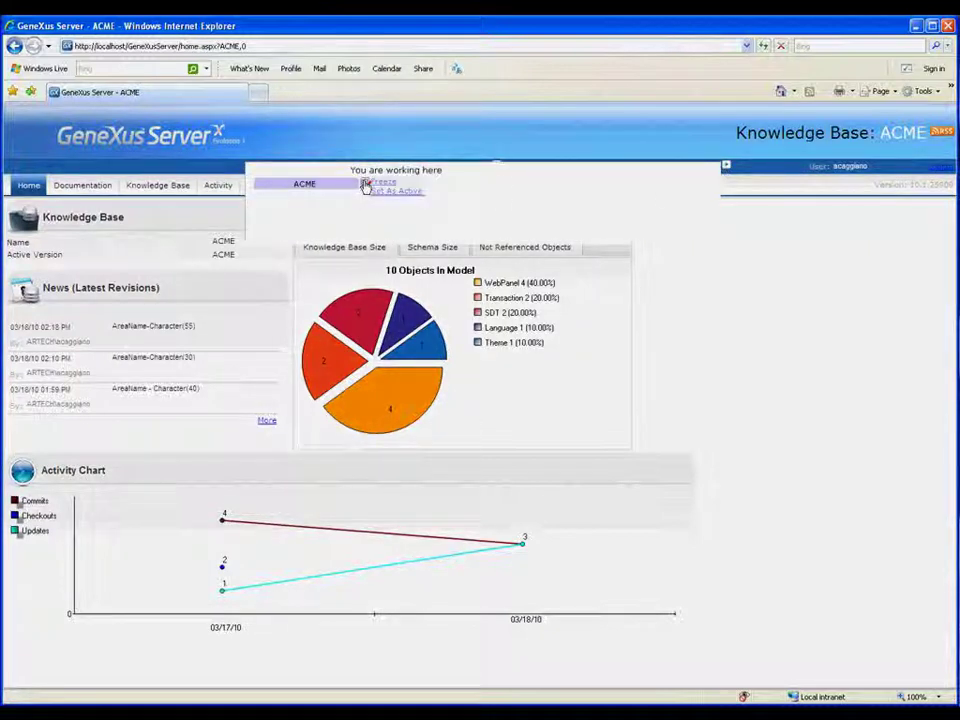
left_click(380, 184)
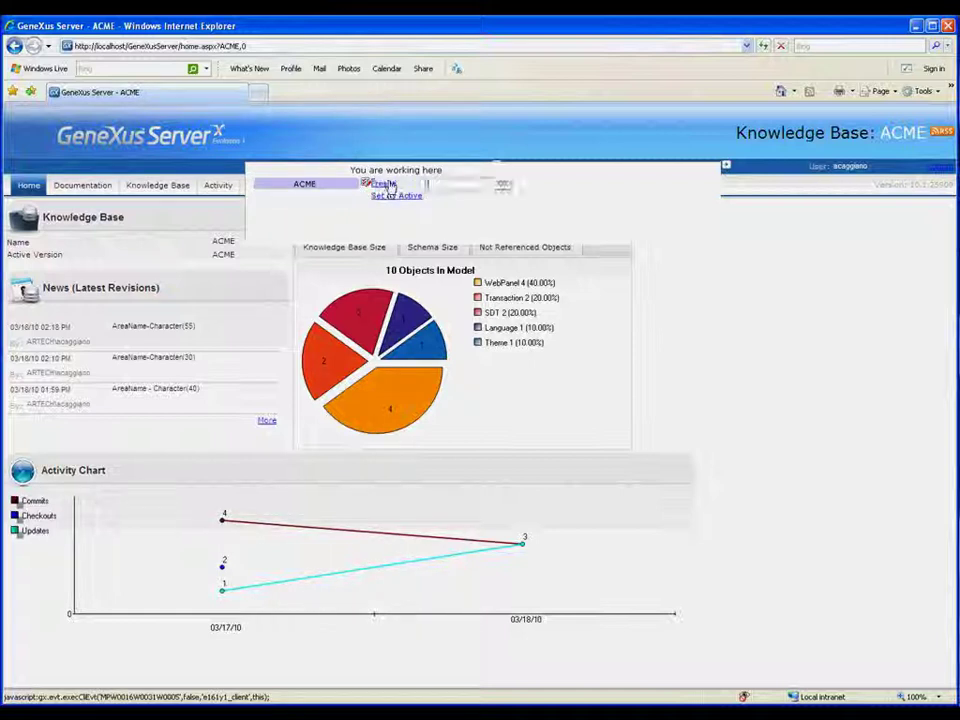
type("R1")
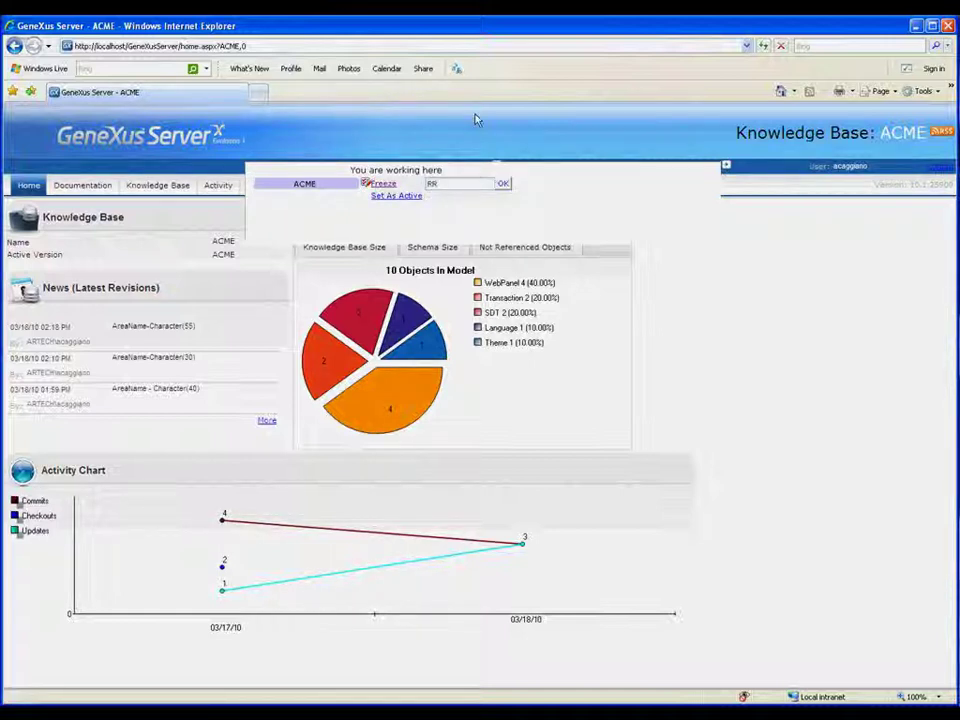
type("HH")
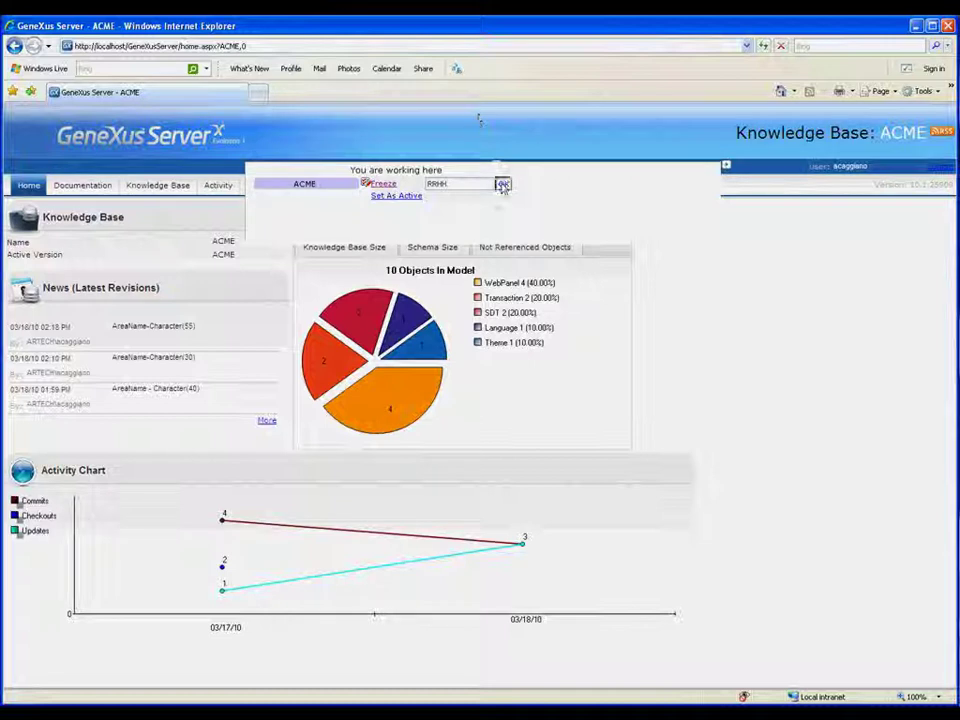
left_click(503, 184)
Create a new version RRHHv2 derived from the frozen RRHH version
mouse_move(356, 239)
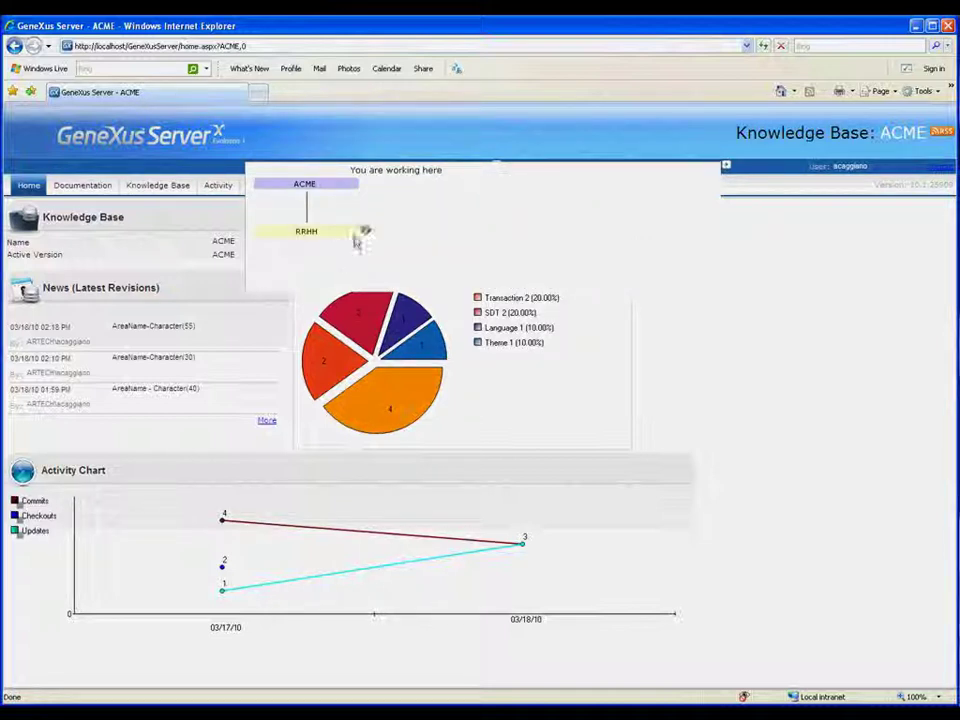
left_click(366, 232)
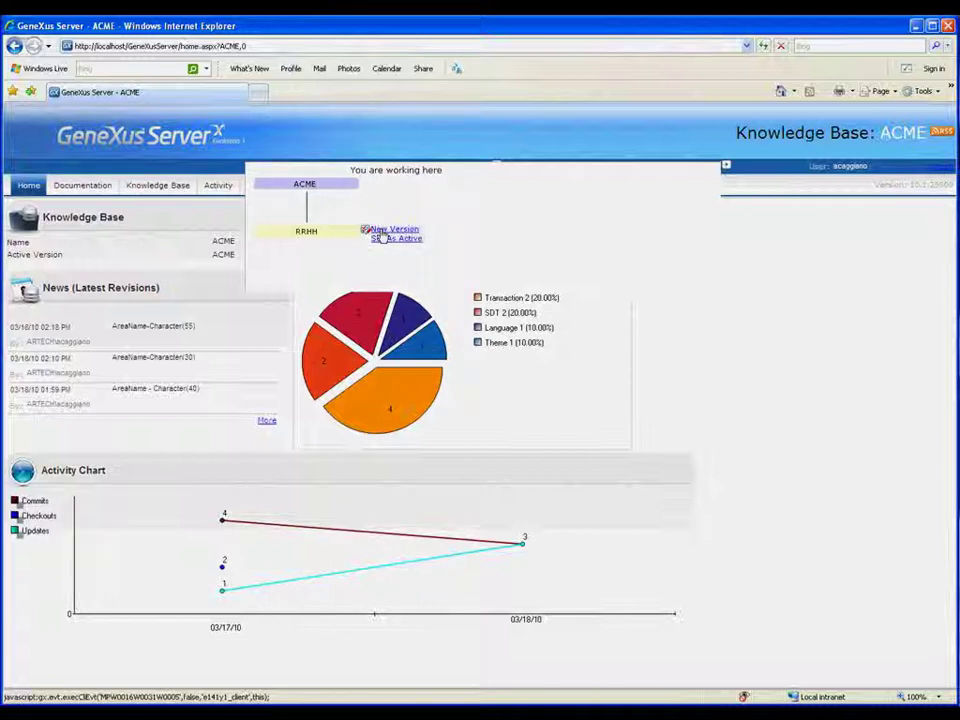
left_click(385, 230)
type("RRHH")
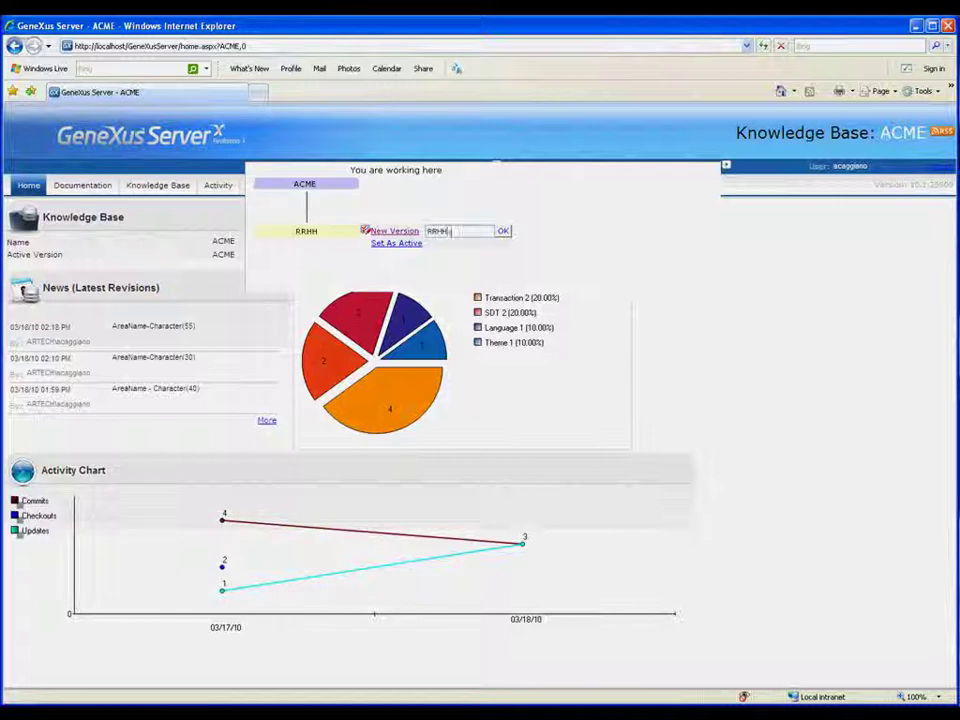
type("v2")
left_click(503, 231)
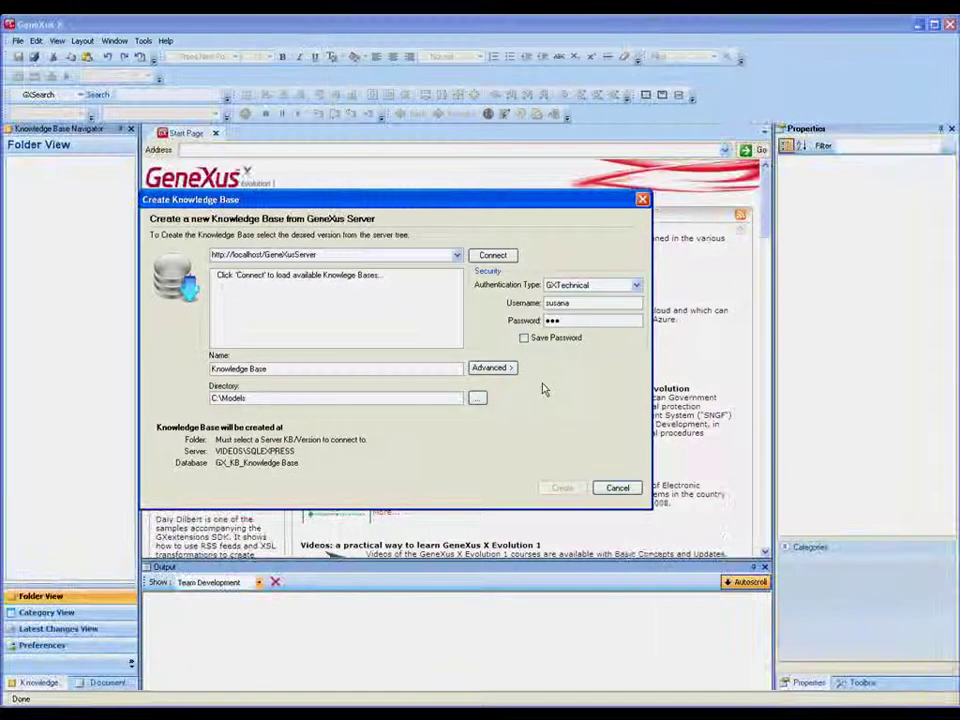
Connect to the server, pick ACME's RRHHv2 version, and create knowledge base 'TAgency' from it
left_click(497, 257)
left_click(219, 278)
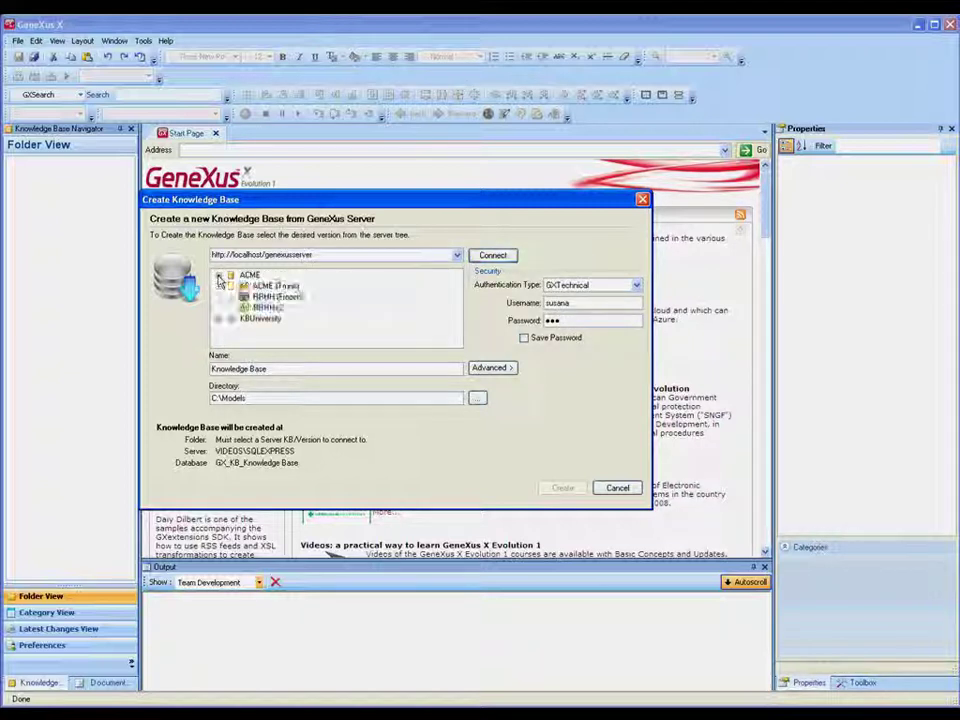
left_click(266, 307)
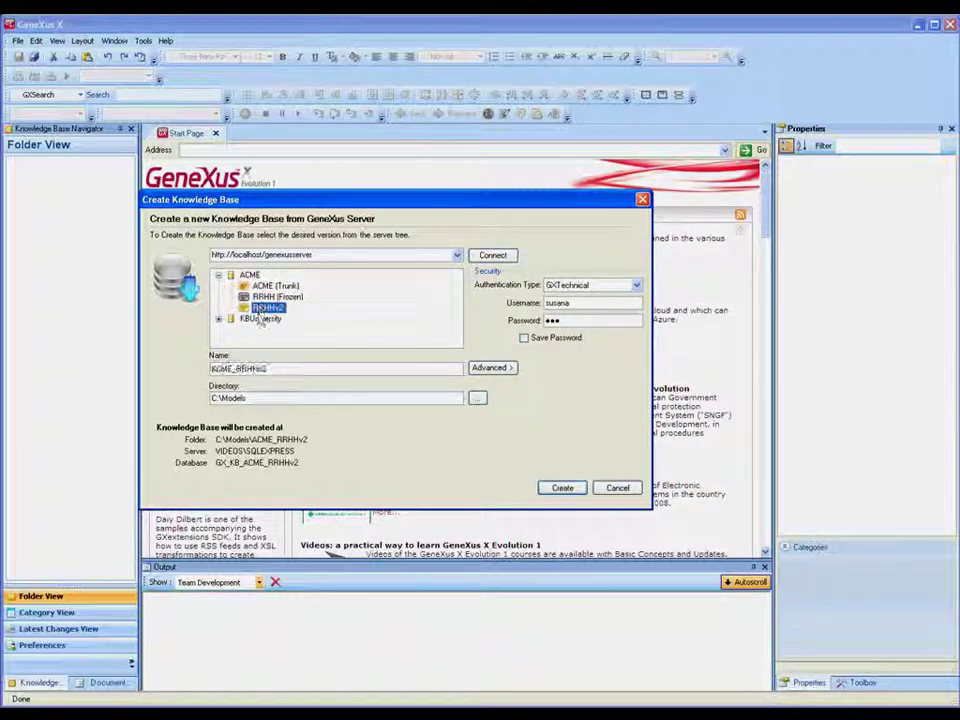
left_click_drag(266, 370, 182, 368)
key("BackSpace")
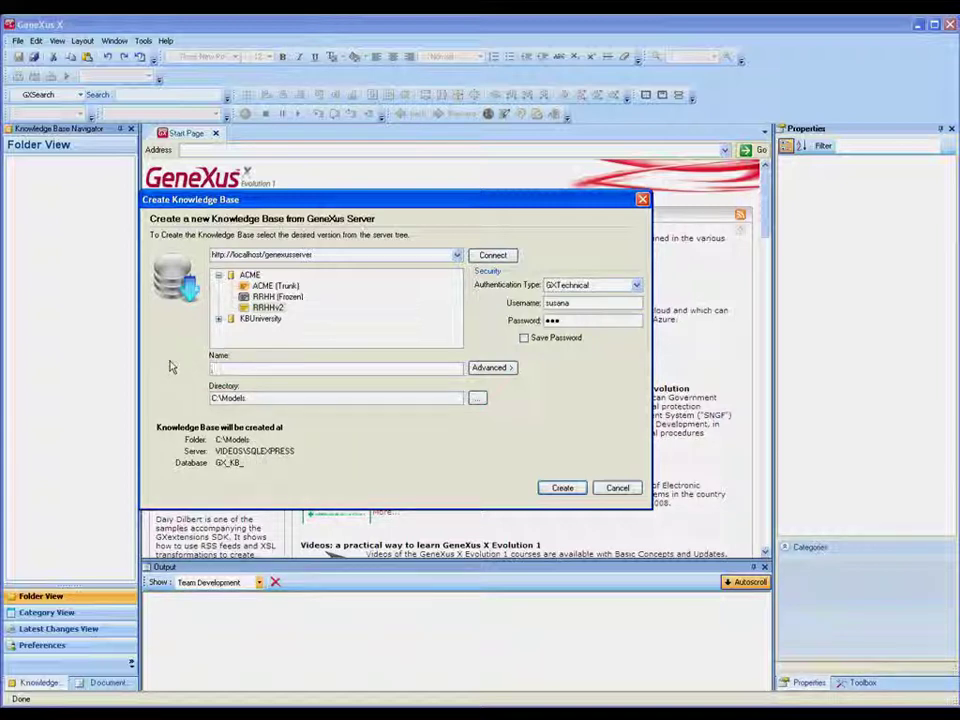
type("TA")
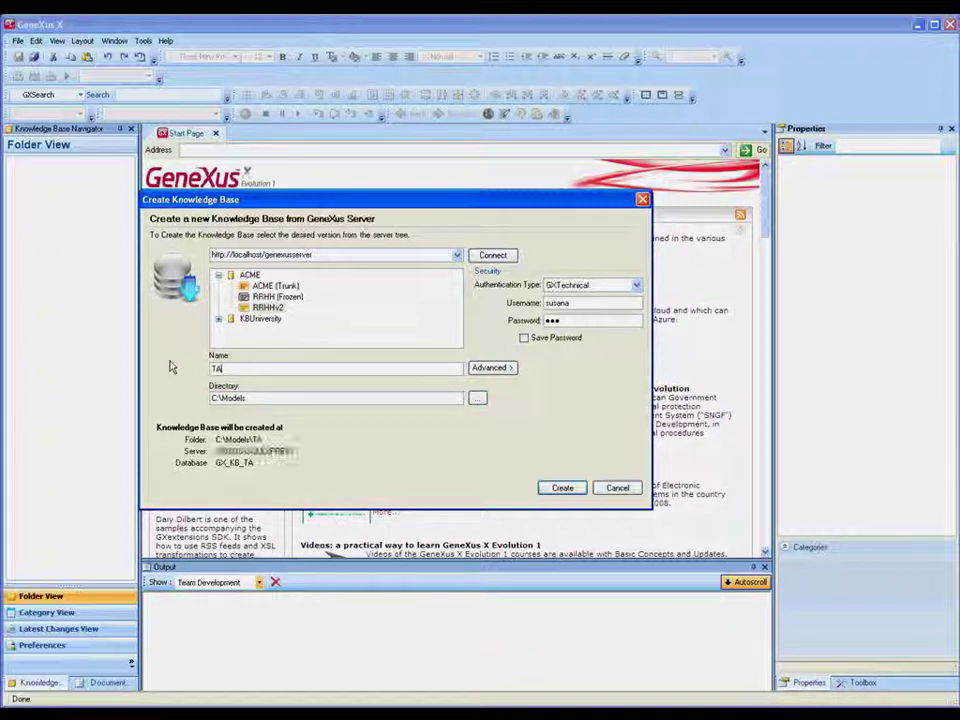
type("gency")
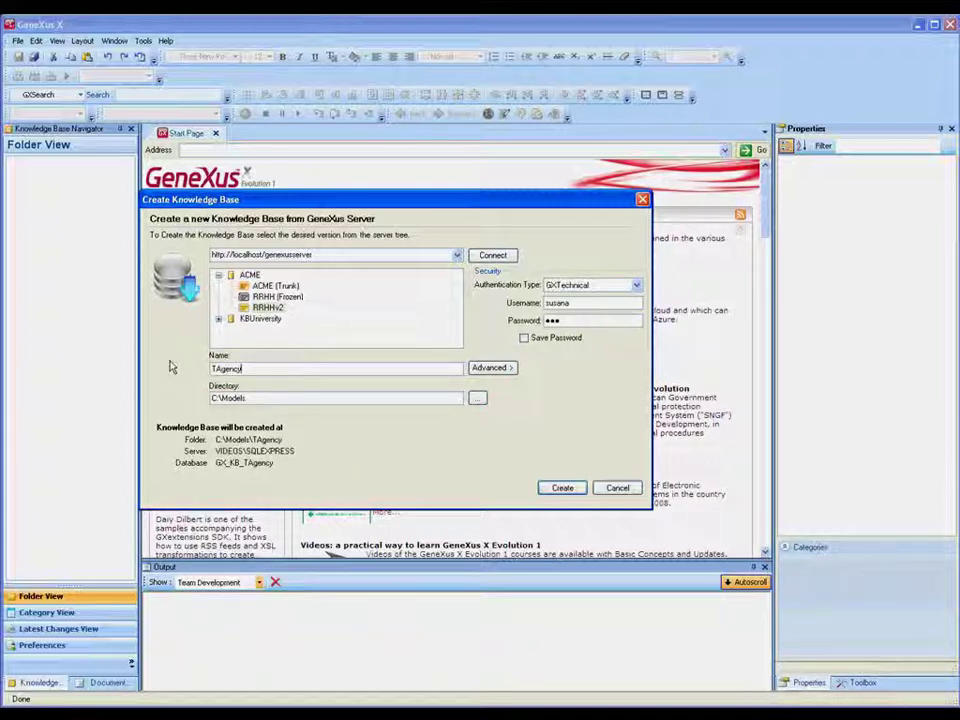
left_click(560, 488)
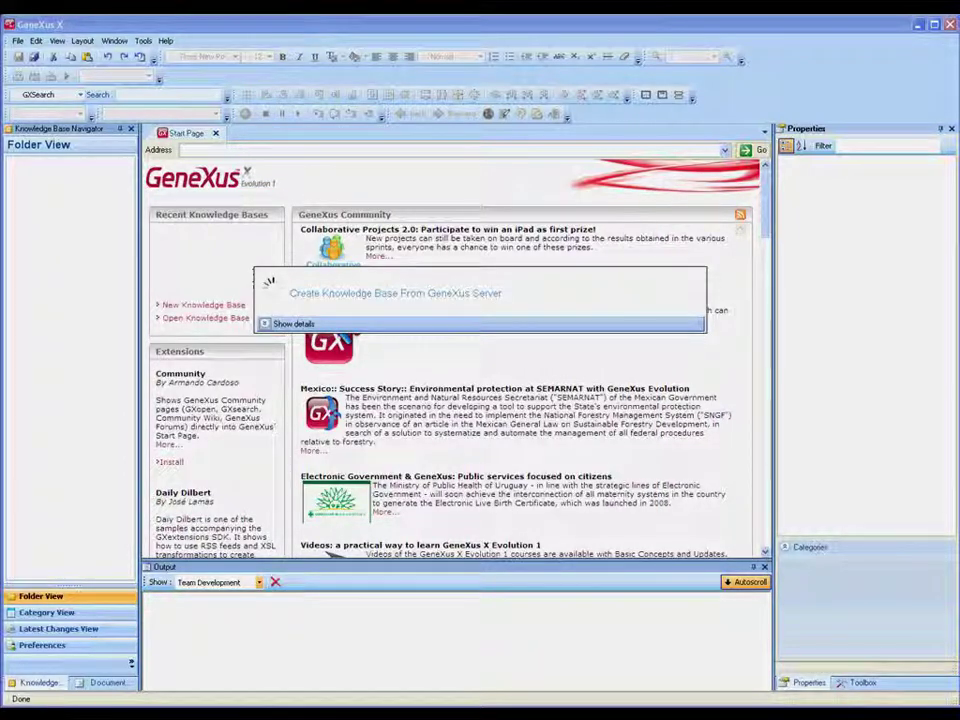